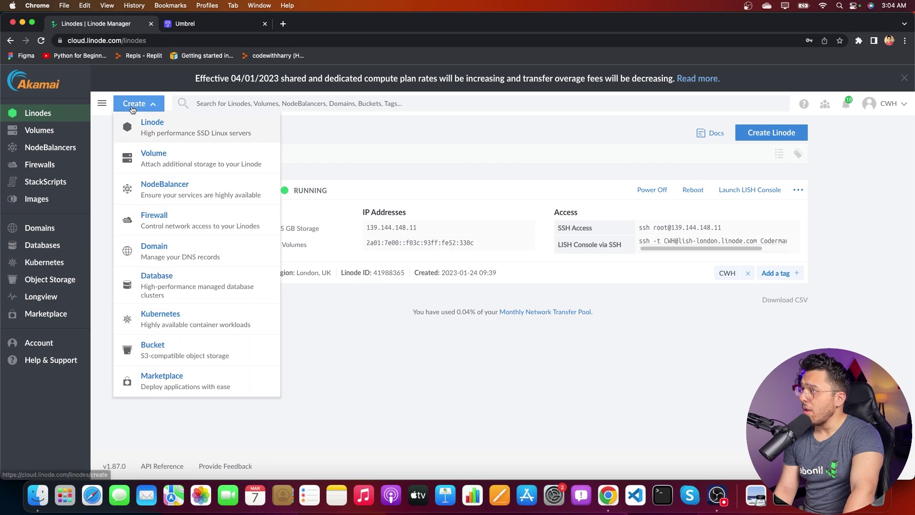
Step: Start a new Linode from the Marketplace by searching 'rocketchat' and selecting the Rocket.Chat app
left_click(164, 123)
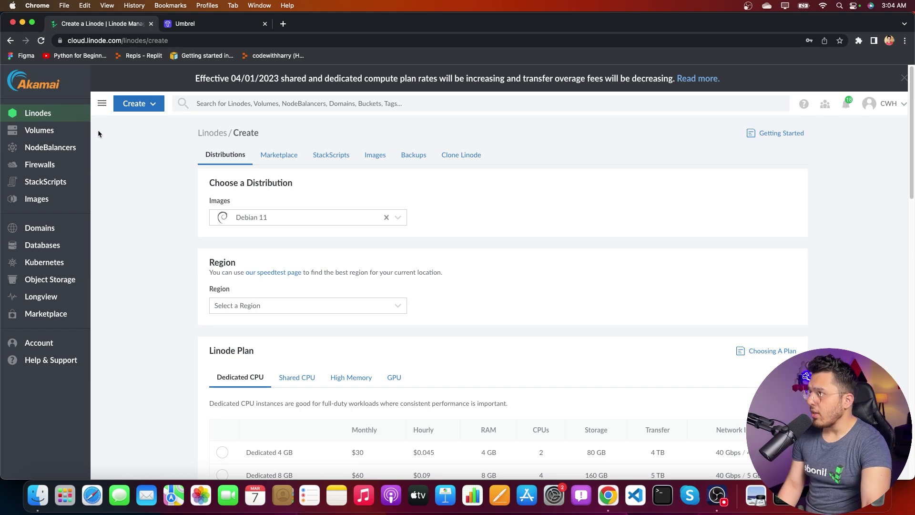
left_click(279, 155)
left_click(285, 200)
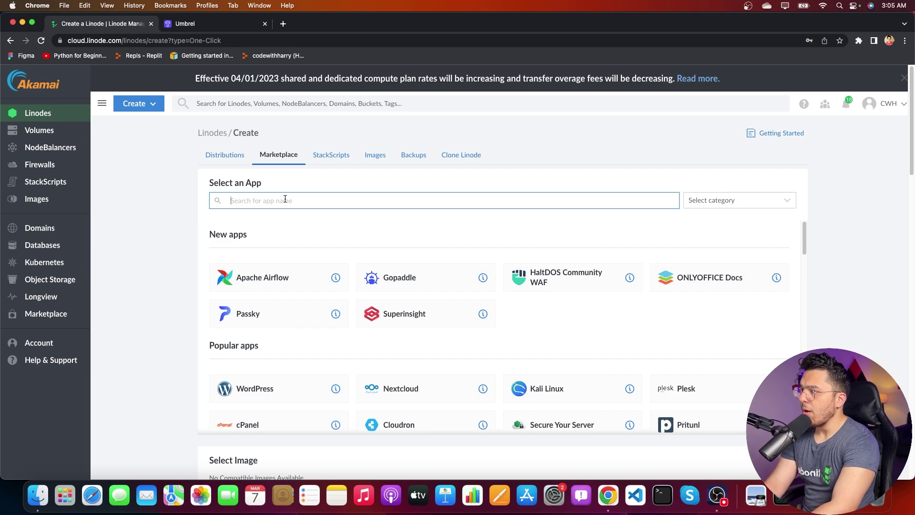
type("rocketchat")
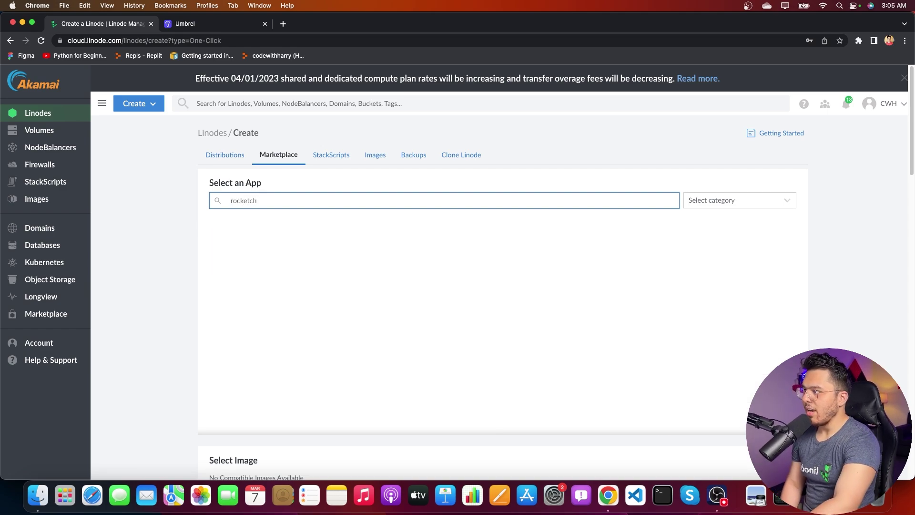
left_click(286, 258)
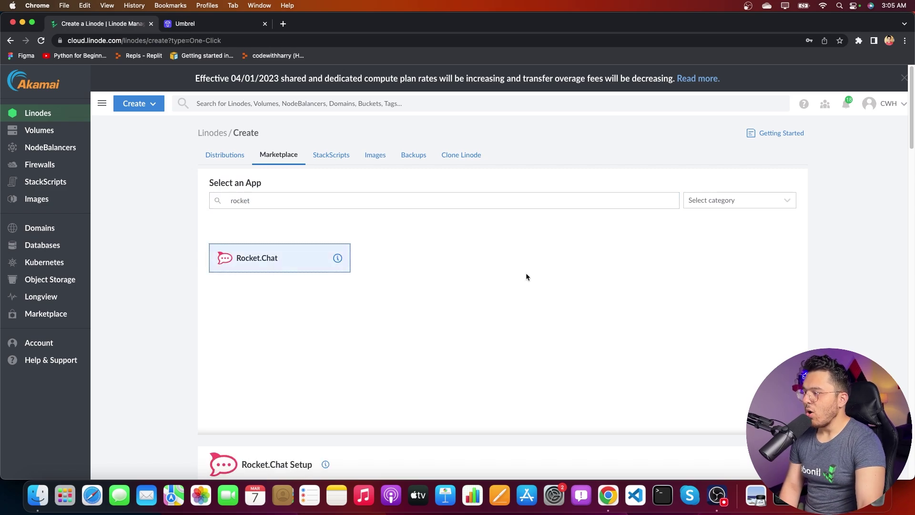
scroll(526, 274, "down", 4)
scroll(499, 293, "down", 1)
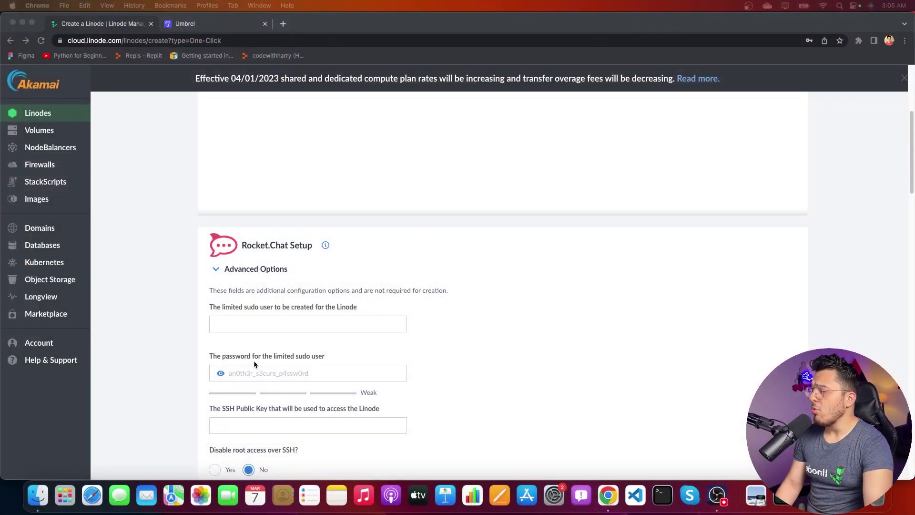
Step: Set the limited sudo user to root and accept the browser's suggested strong password
left_click(260, 325)
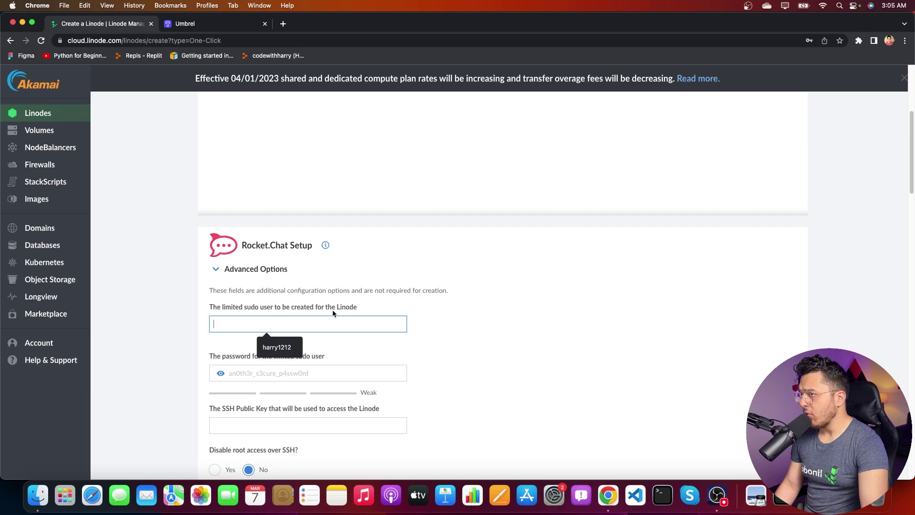
left_click(453, 323)
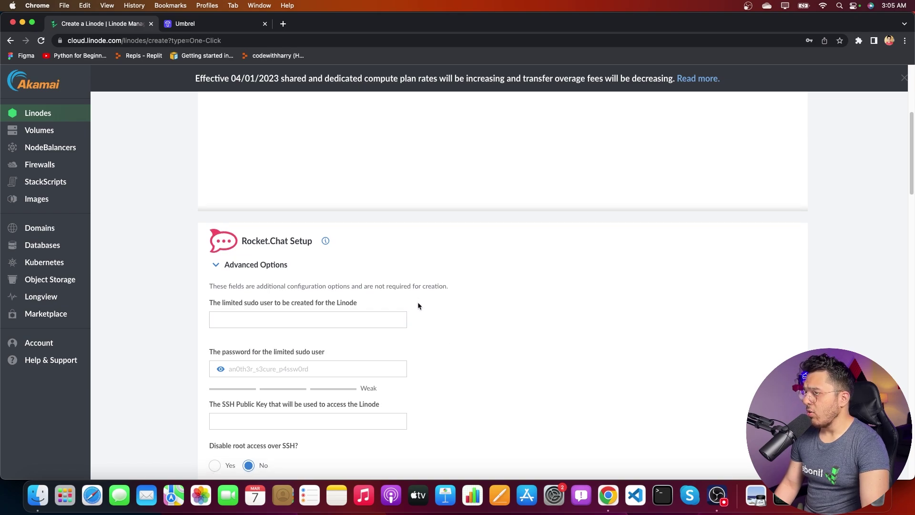
scroll(417, 302, "down", 2)
left_click(302, 261)
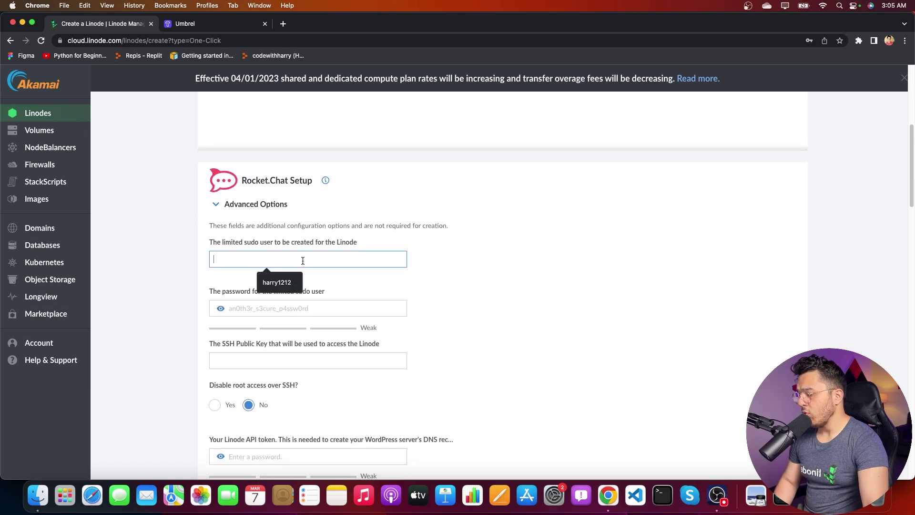
type("root")
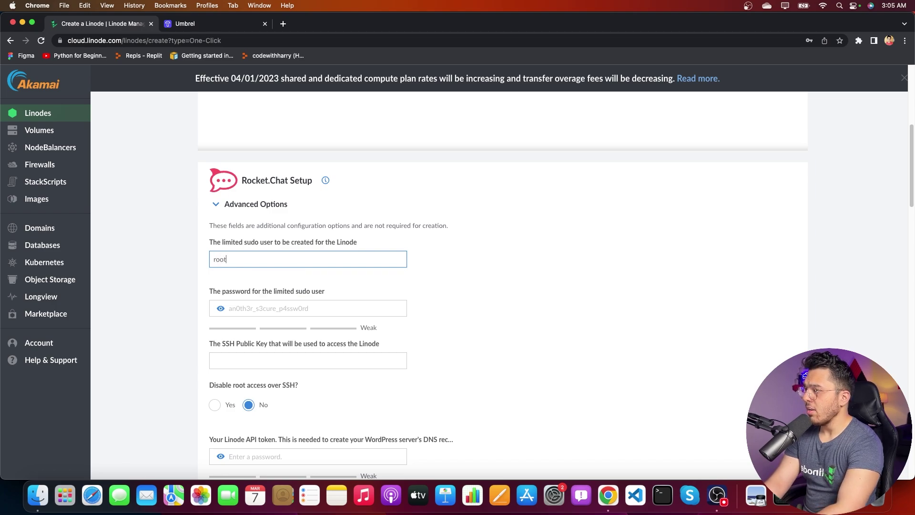
left_click(243, 305)
left_click(305, 329)
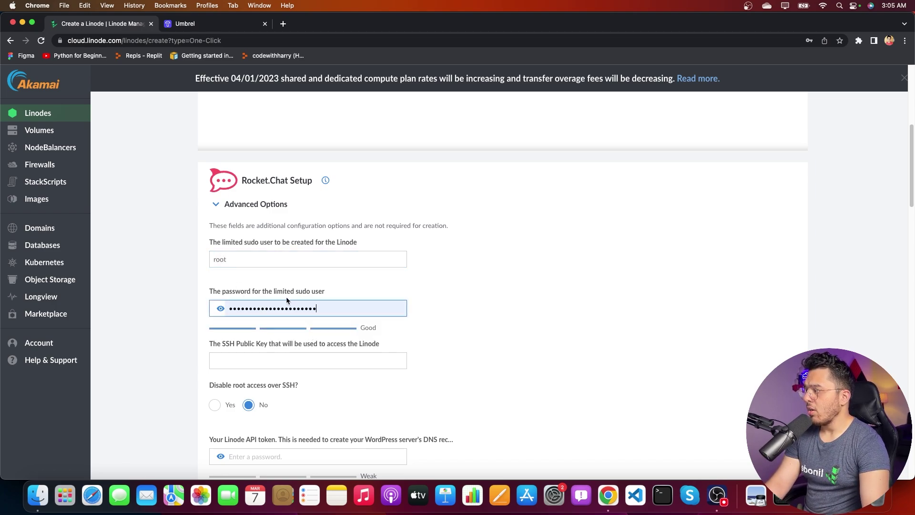
Step: Enter subdomain chat and domain mytextutils.com in the Rocket.Chat setup fields
scroll(492, 314, "down", 1)
scroll(408, 379, "down", 10)
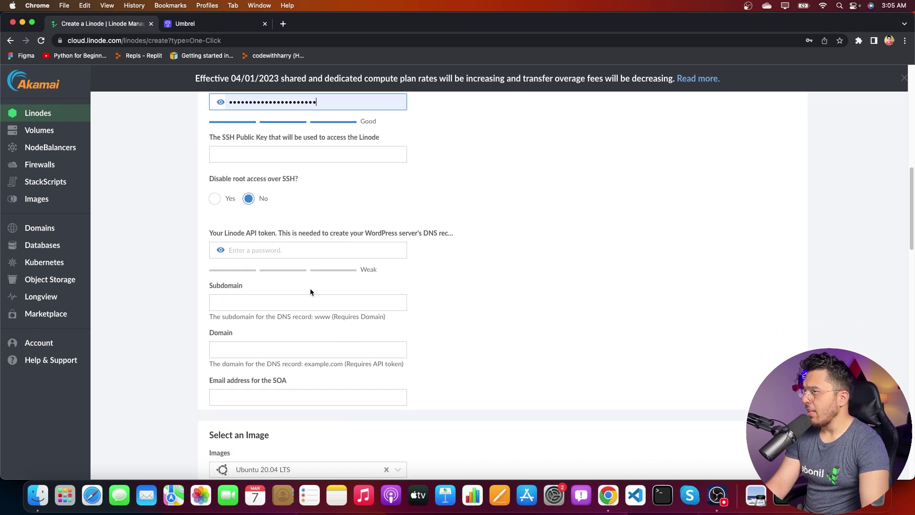
left_click(292, 251)
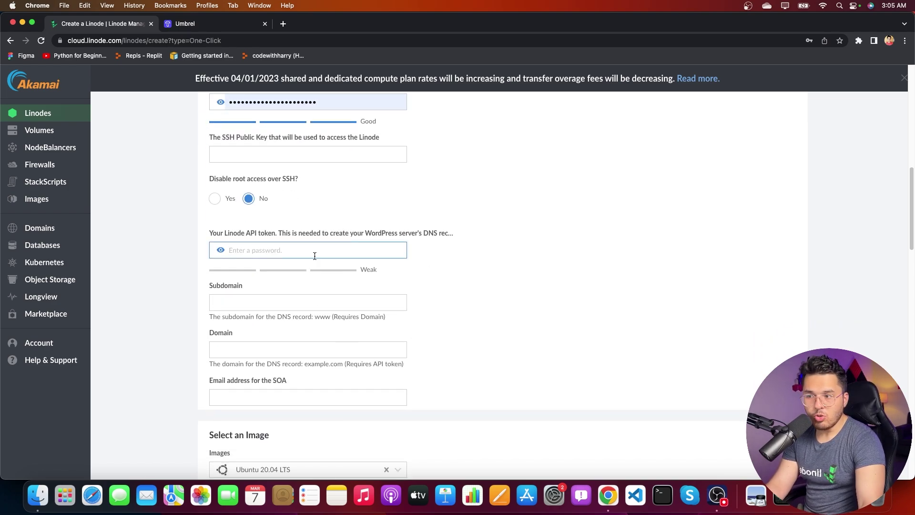
left_click(295, 302)
type("chat")
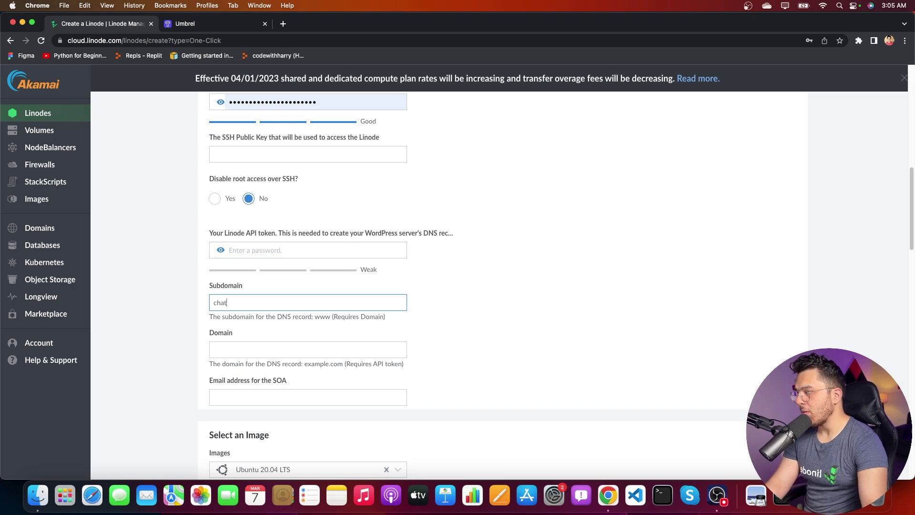
left_click(215, 349)
type("t")
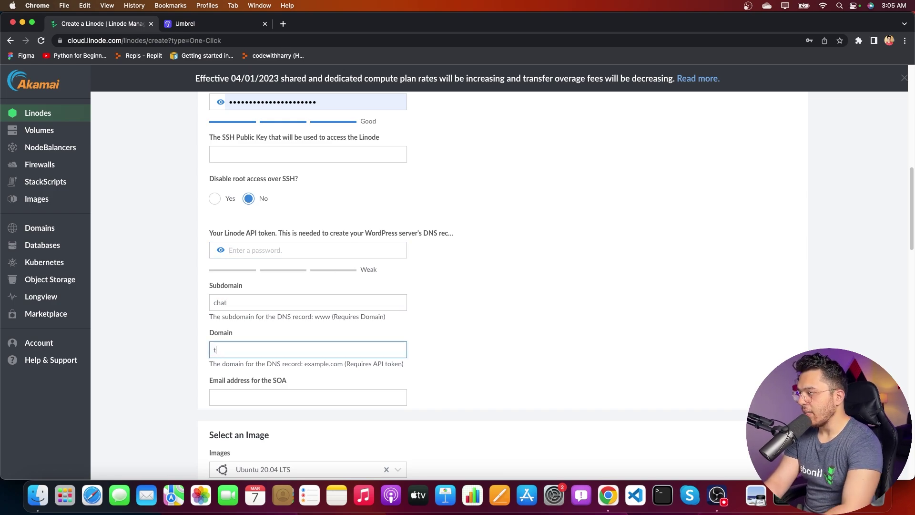
type("ytextu")
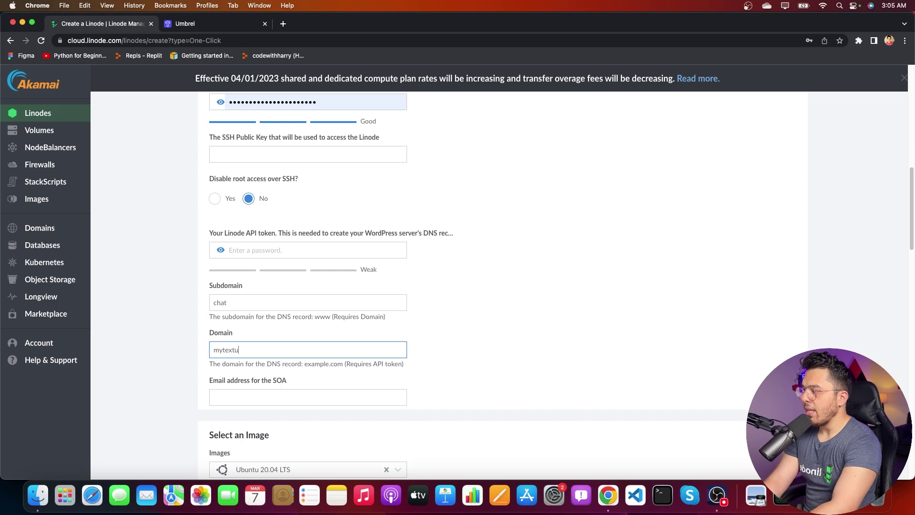
type("itls.com")
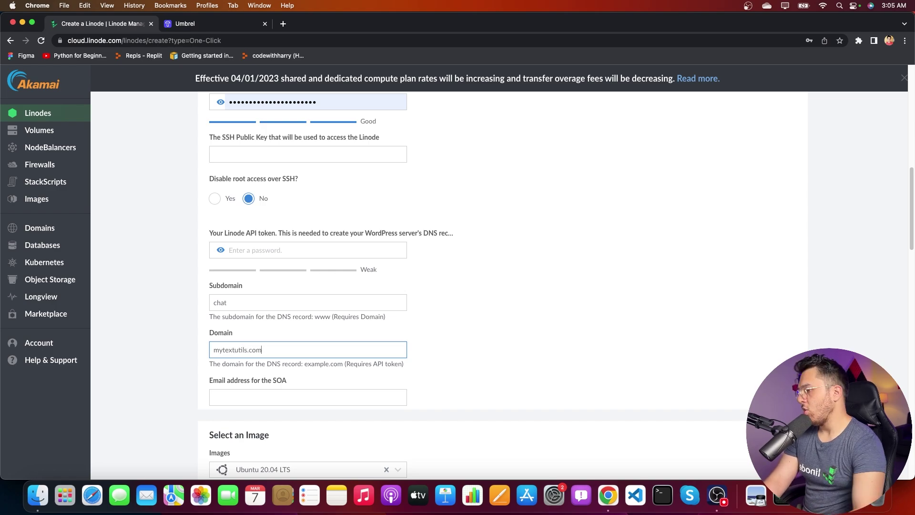
scroll(565, 254, "up", 5)
scroll(480, 278, "up", 9)
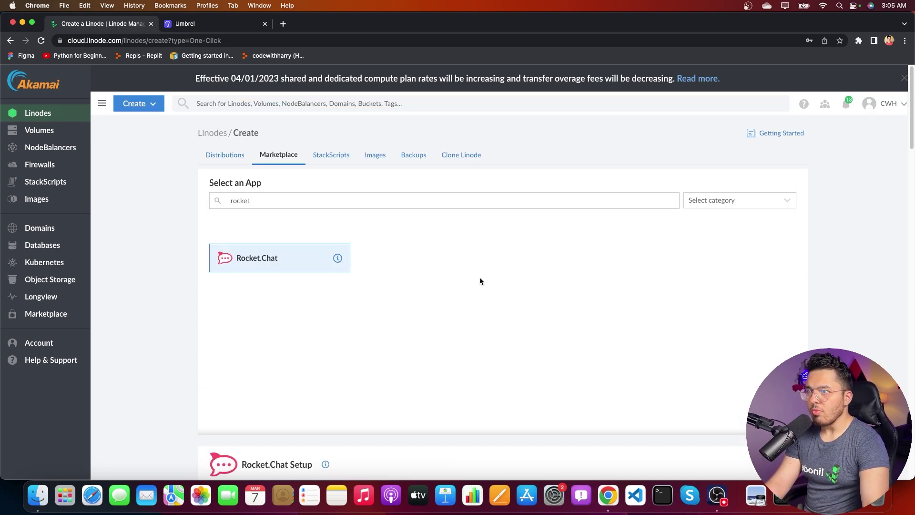
Step: From the profile's API Tokens page, create a token labelled rocketchat and copy its value
left_click(904, 104)
left_click(882, 164, "super")
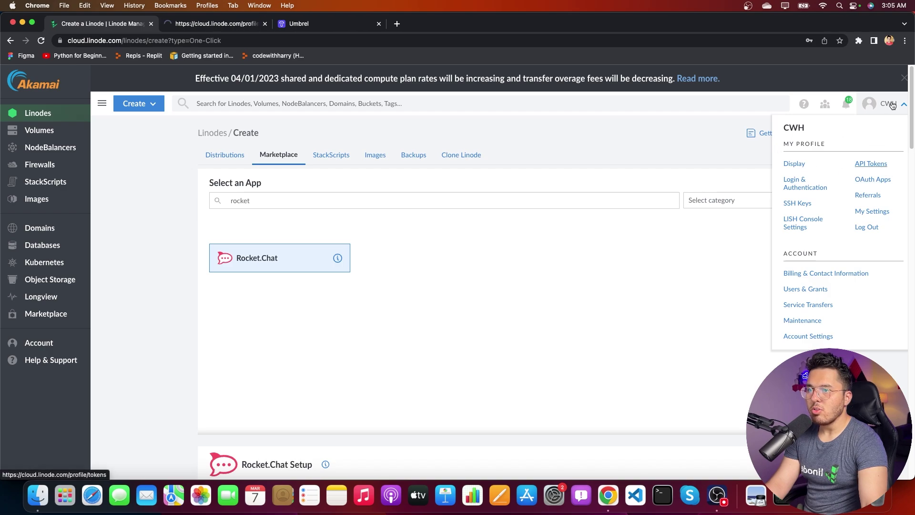
left_click(214, 23)
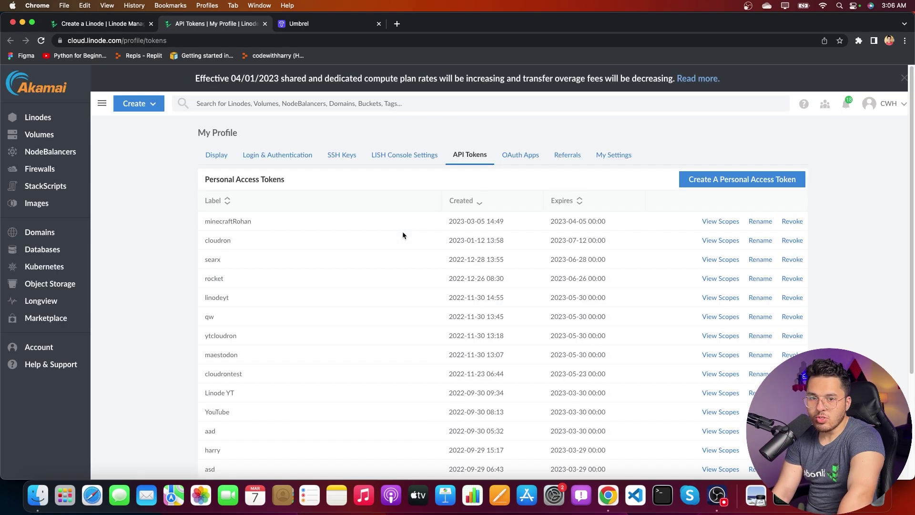
left_click(730, 186)
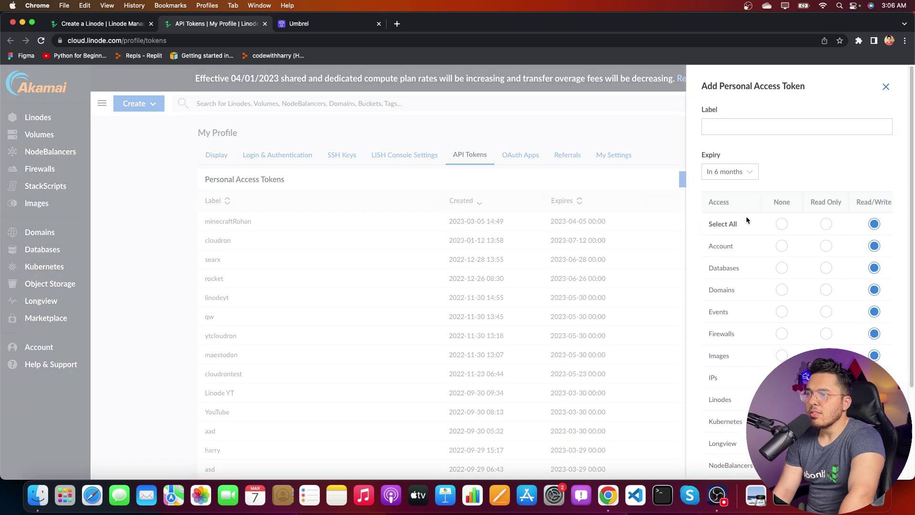
left_click(718, 131)
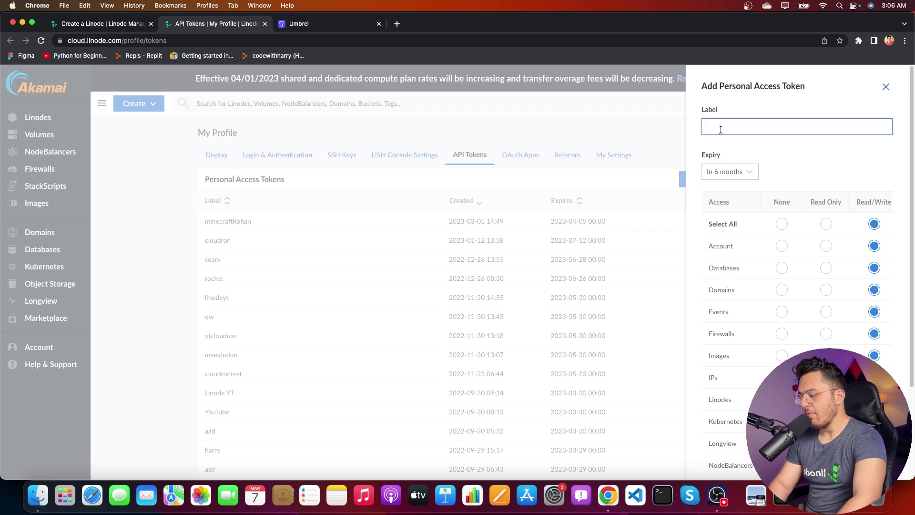
type("rocketchat")
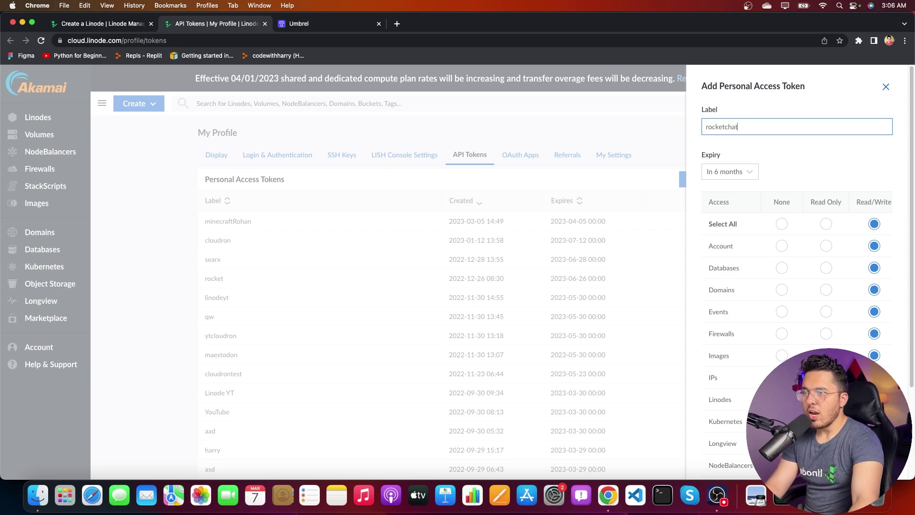
scroll(725, 205, "down", 3)
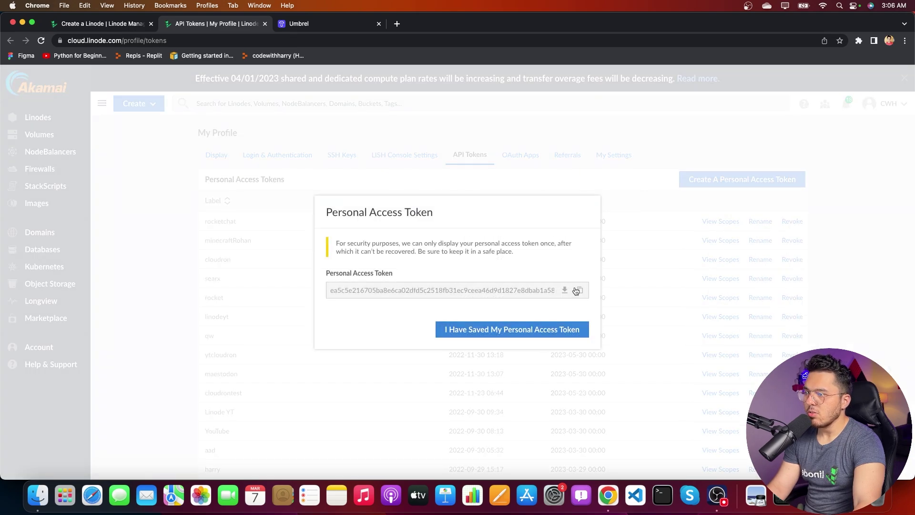
left_click(580, 291)
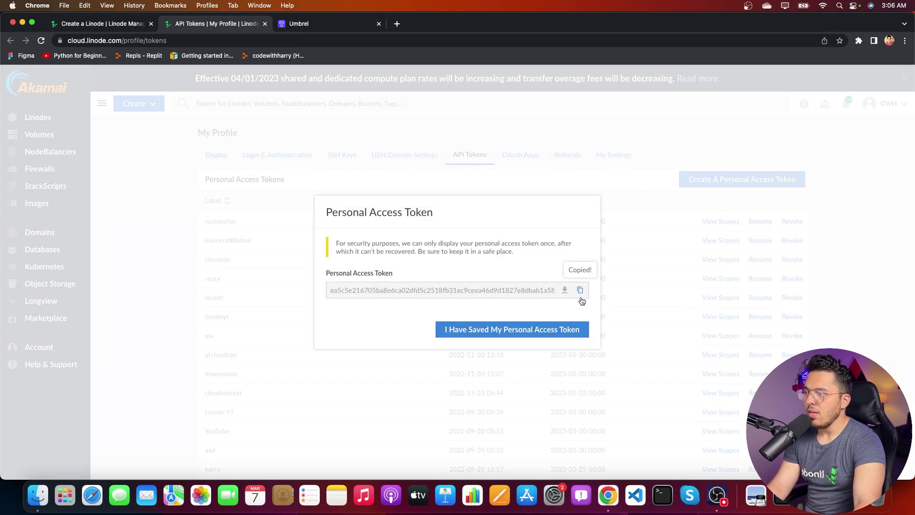
left_click(507, 334)
Step: Paste the new token into the setup's 'Your Linode API token' field and open Domains in a new tab
key("super+1")
scroll(262, 228, "down", 10)
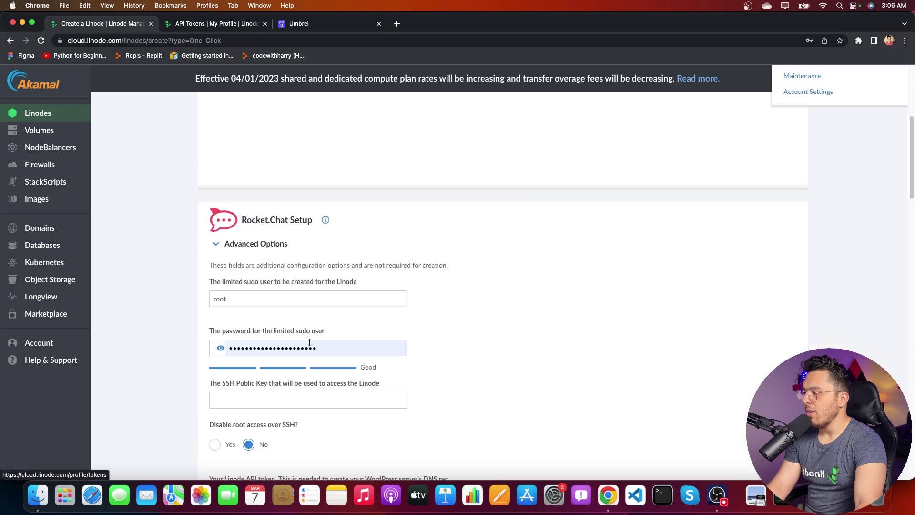
scroll(303, 346, "up", 3)
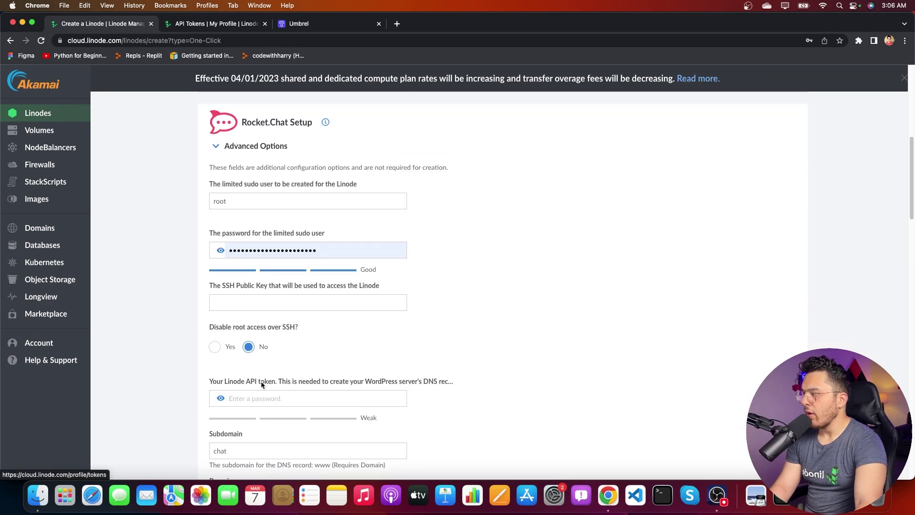
scroll(262, 384, "down", 1)
left_click(265, 379)
key("super+v")
scroll(429, 388, "down", 1)
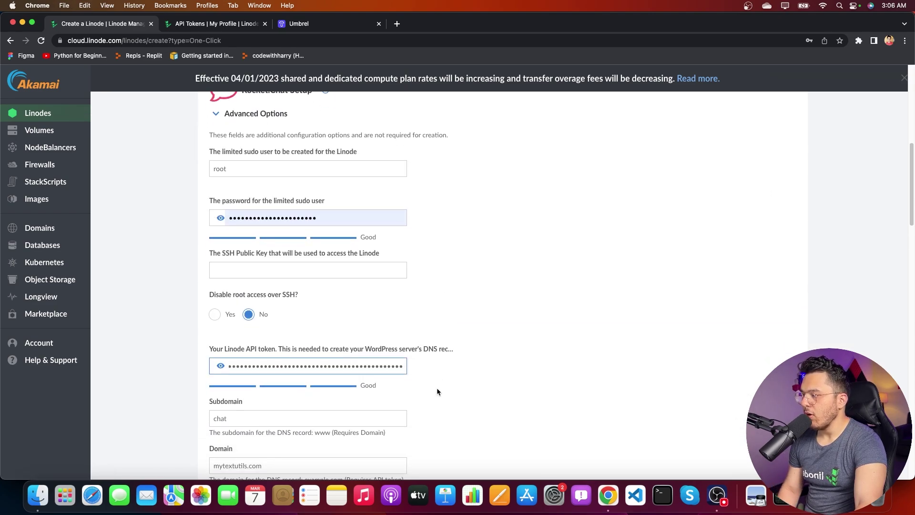
scroll(438, 390, "down", 4)
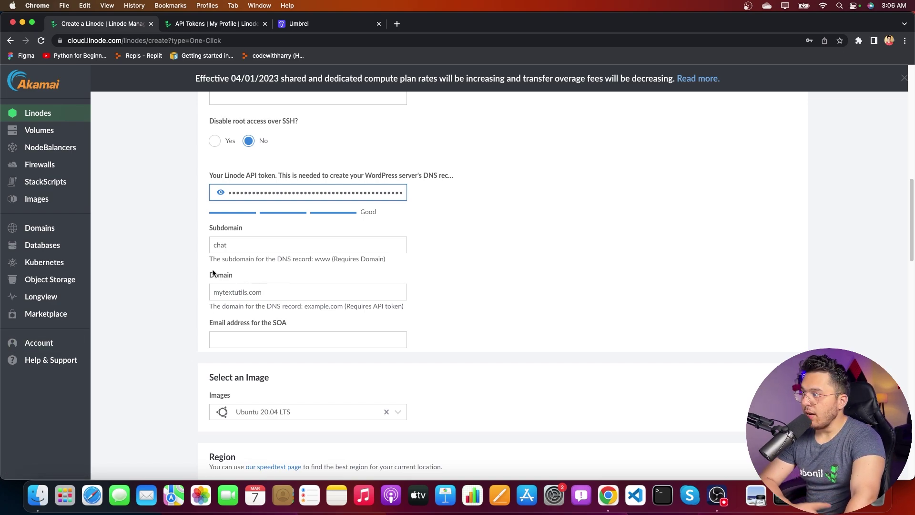
left_click(43, 229, "super")
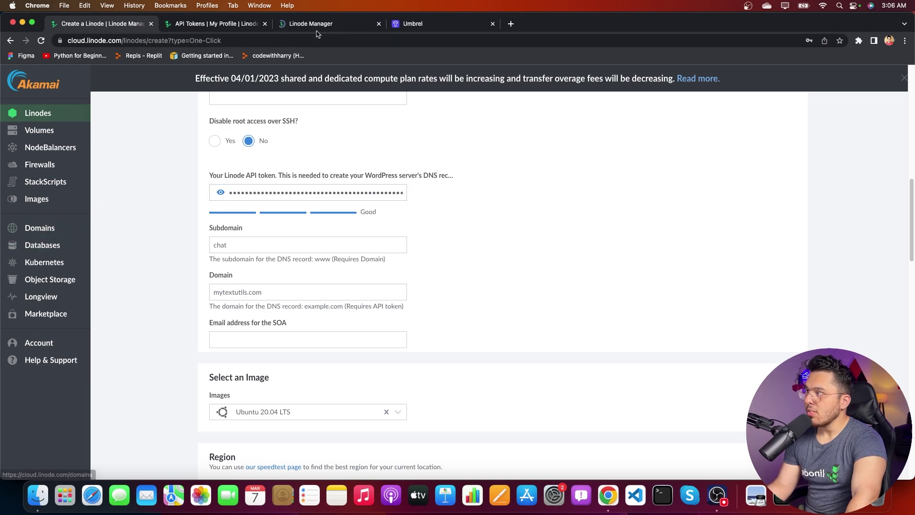
Step: Open mytextutils.com's DNS records, note its ns1–ns5.linode.com name servers, and return to API Tokens
left_click(315, 24)
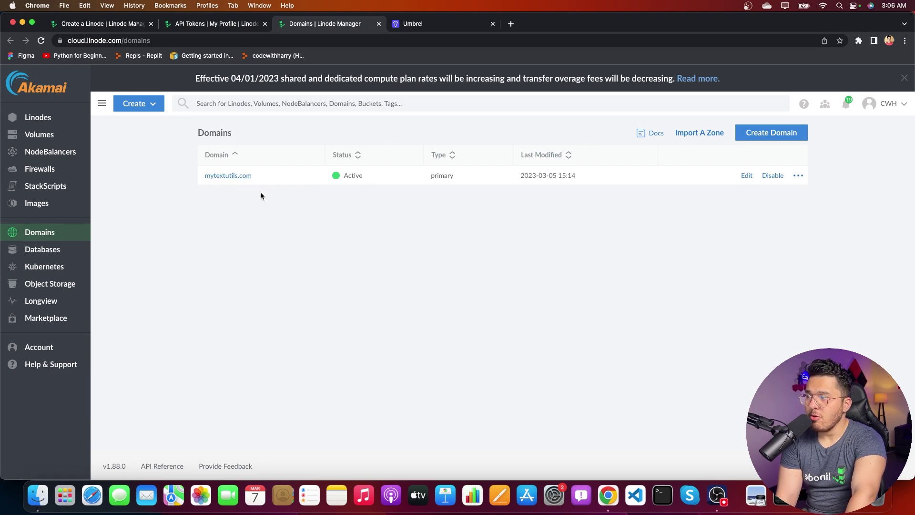
left_click(241, 177)
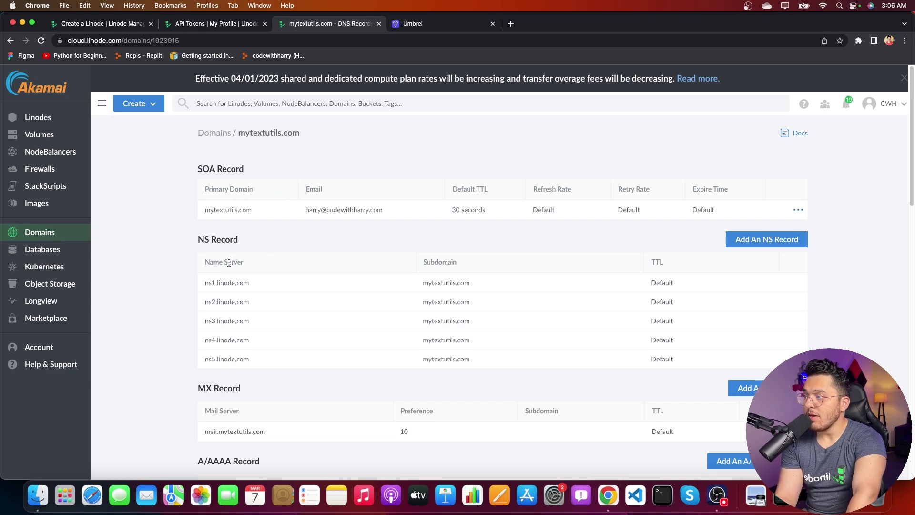
left_click_drag(207, 282, 275, 286)
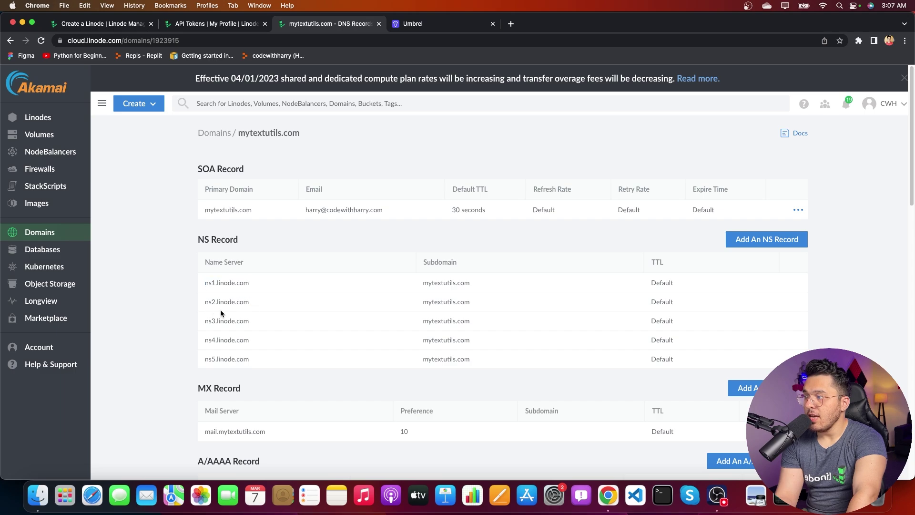
left_click_drag(221, 313, 257, 340)
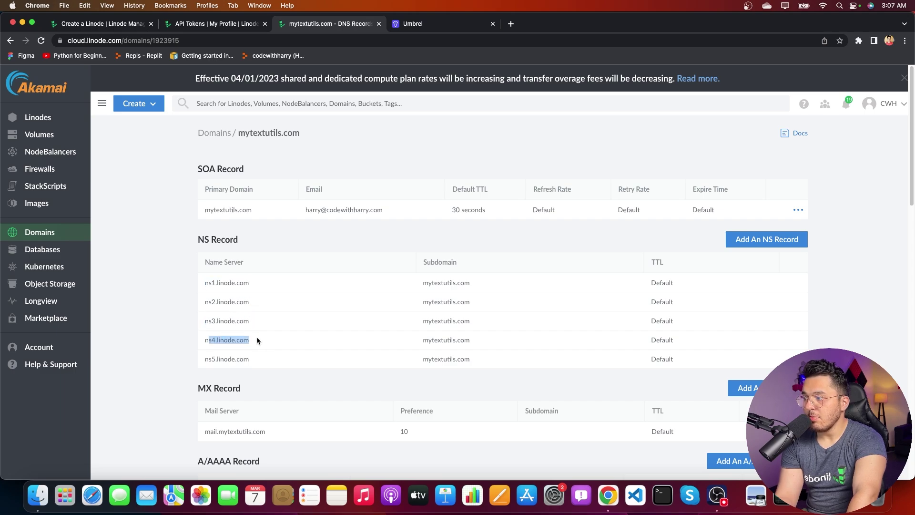
left_click(236, 355)
left_click_drag(207, 360, 264, 359)
left_click(257, 361)
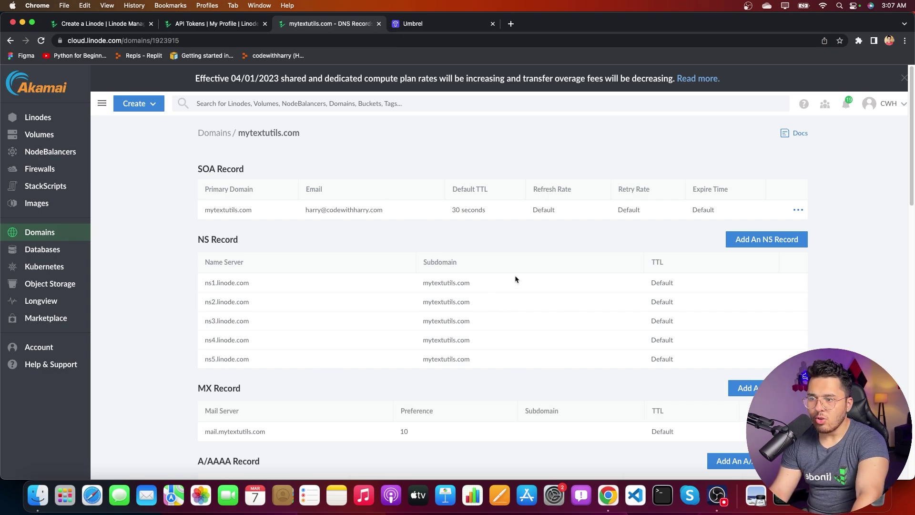
key("ctrl+shift+Tab")
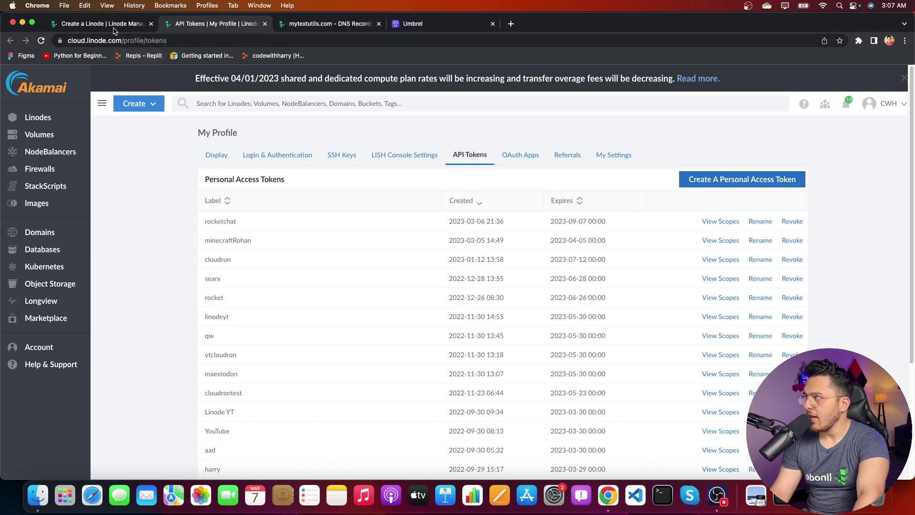
Step: Set the new Linode's region to Mumbai, IN and pick the Dedicated 16 GB plan
left_click(114, 28)
scroll(242, 292, "down", 5)
left_click(269, 298)
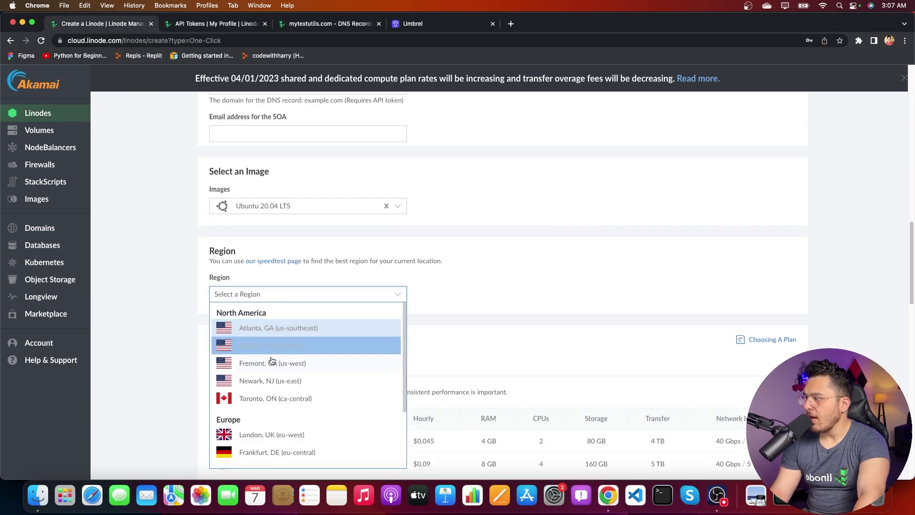
scroll(268, 410, "down", 3)
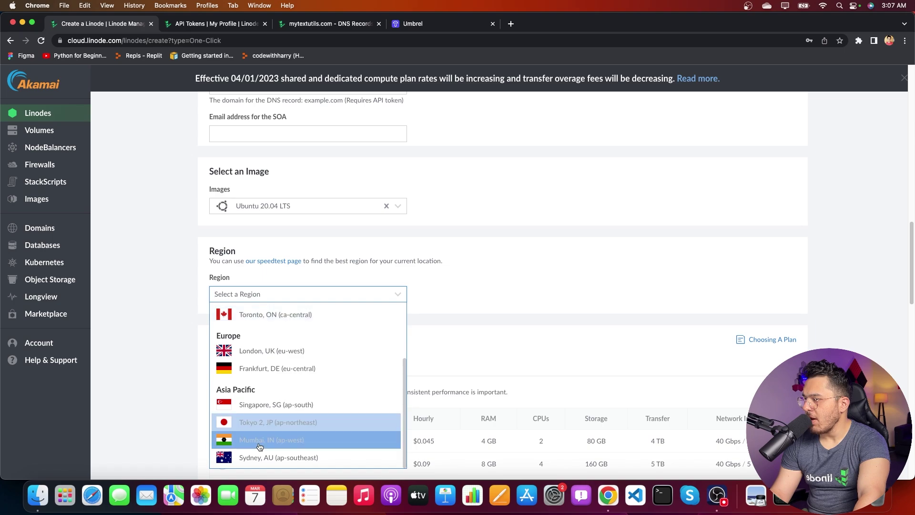
left_click(260, 446)
scroll(242, 379, "down", 2)
left_click(220, 402)
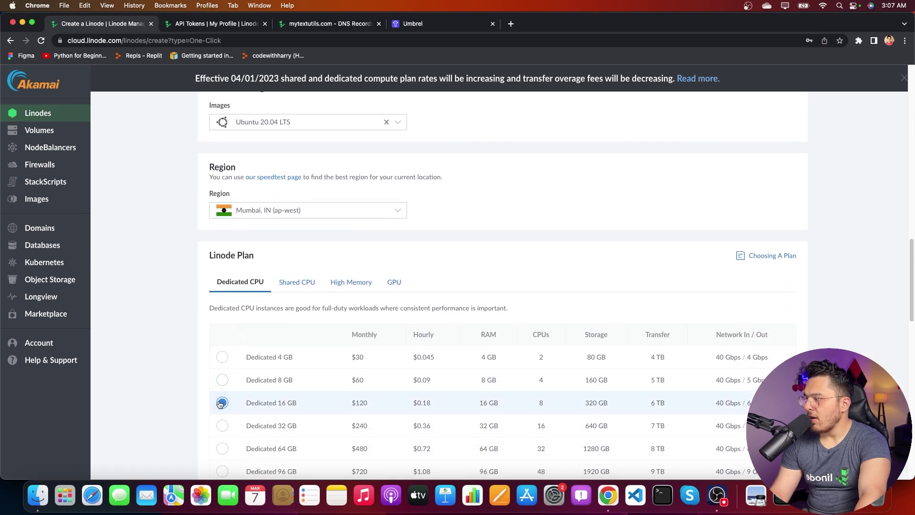
Step: Compare the Shared CPU plans against the Dedicated CPU plans
scroll(210, 402, "down", 4)
scroll(297, 224, "up", 2)
left_click(297, 164)
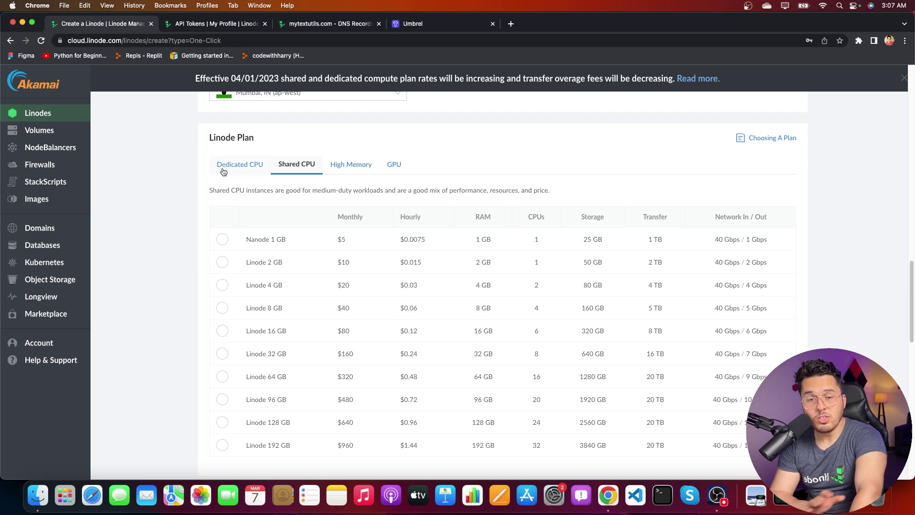
scroll(180, 303, "down", 4)
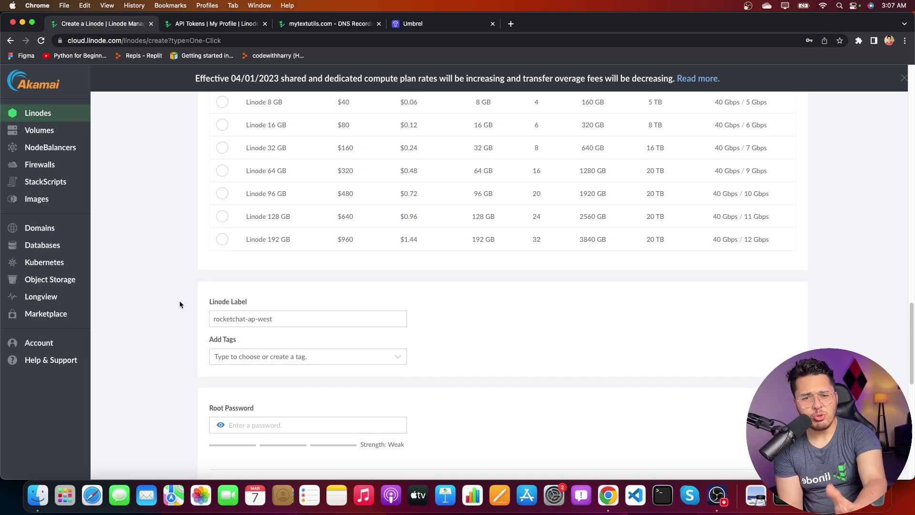
scroll(191, 309, "down", 2)
scroll(211, 314, "up", 5)
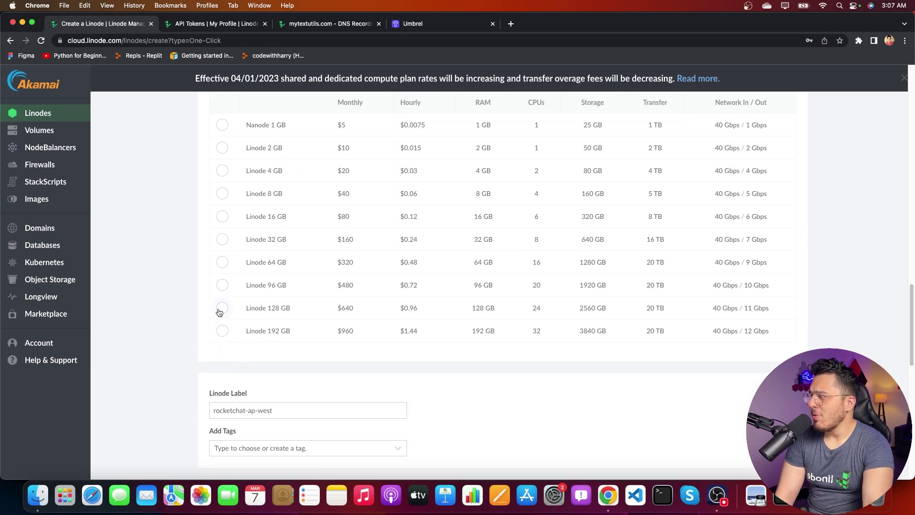
left_click(240, 113)
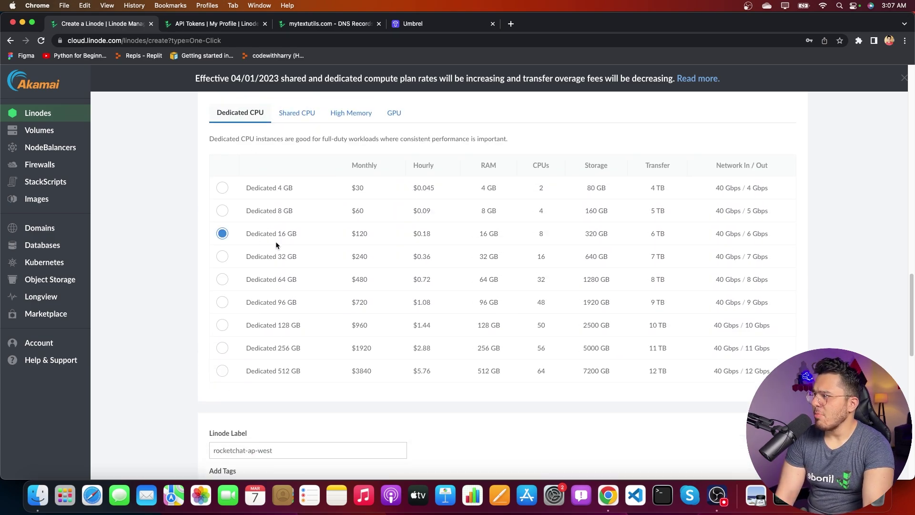
left_click(297, 114)
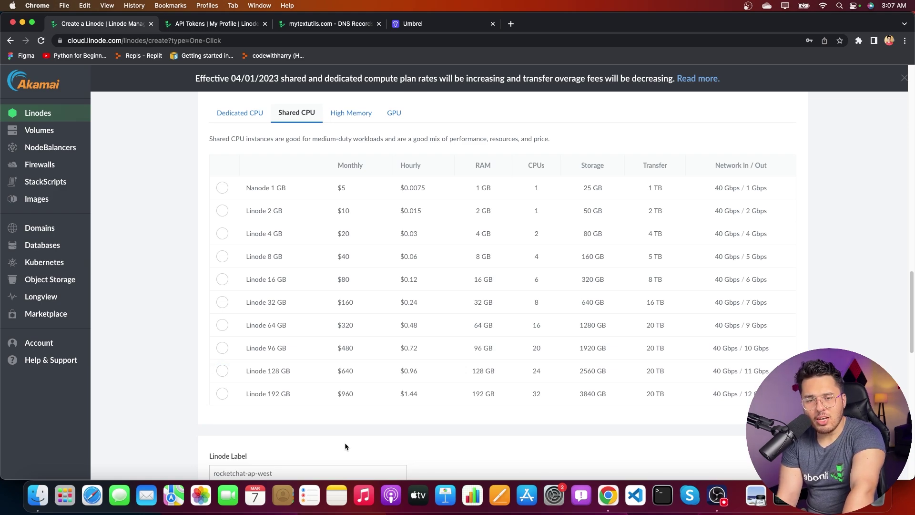
scroll(345, 443, "down", 7)
Step: Fill the root password from saved credentials, tag it CWH, and create rocketchat-ap-west
left_click(281, 244)
left_click(307, 274)
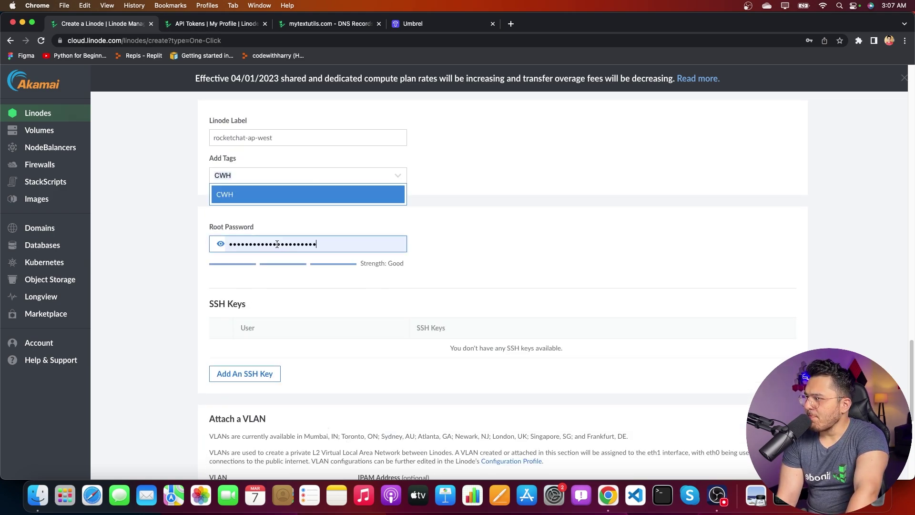
left_click(255, 193)
scroll(314, 259, "down", 6)
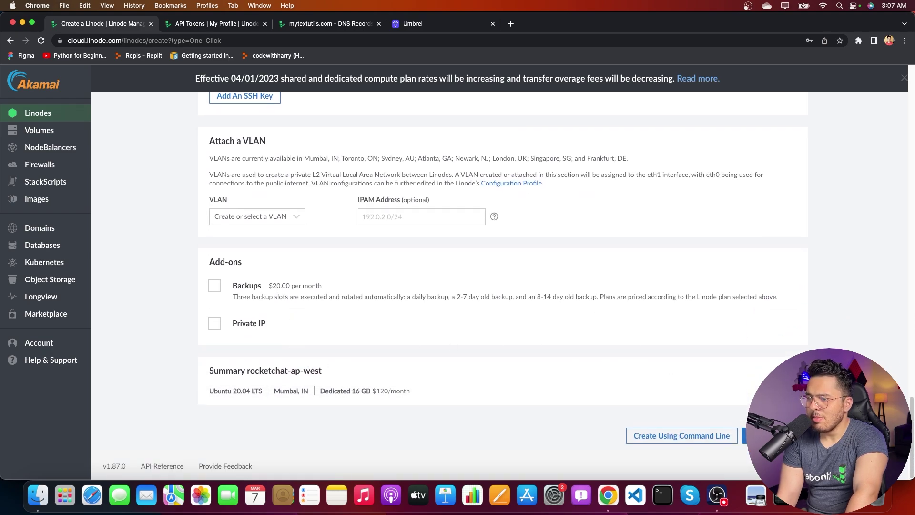
left_click(767, 436)
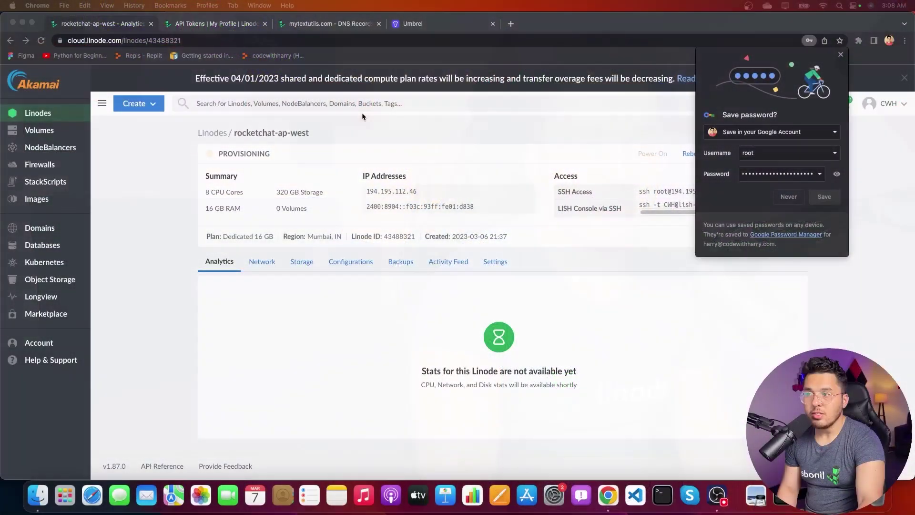
Step: Search Google for how to point GoDaddy nameservers, correcting a typo in the query
left_click(338, 22)
left_click(411, 23)
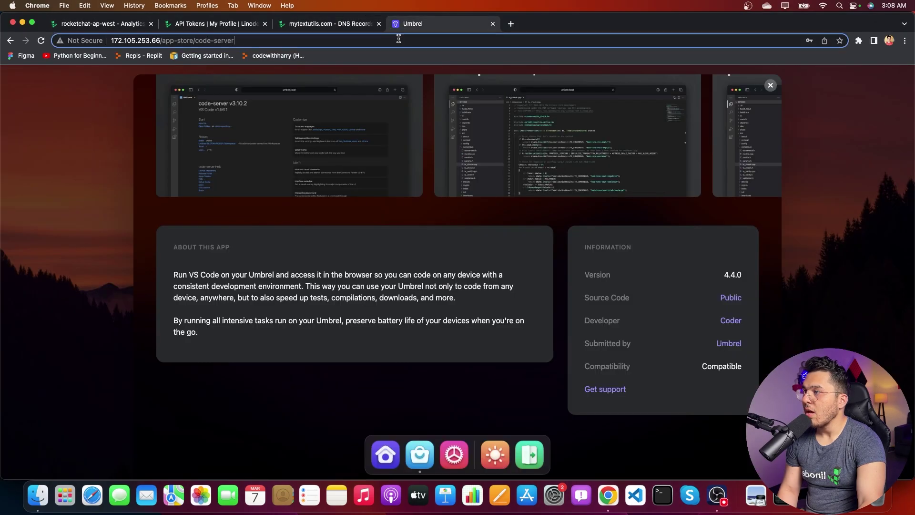
left_click(398, 39)
type("godadyy")
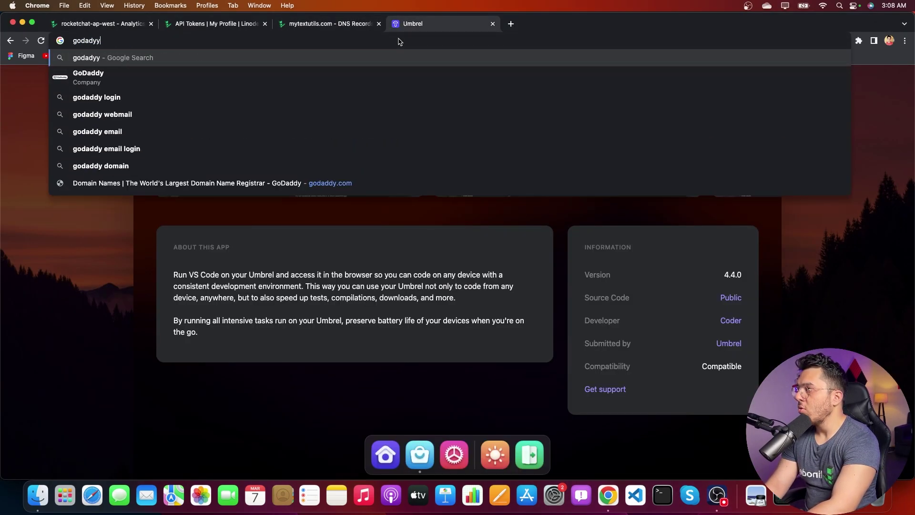
type(" how to pint ")
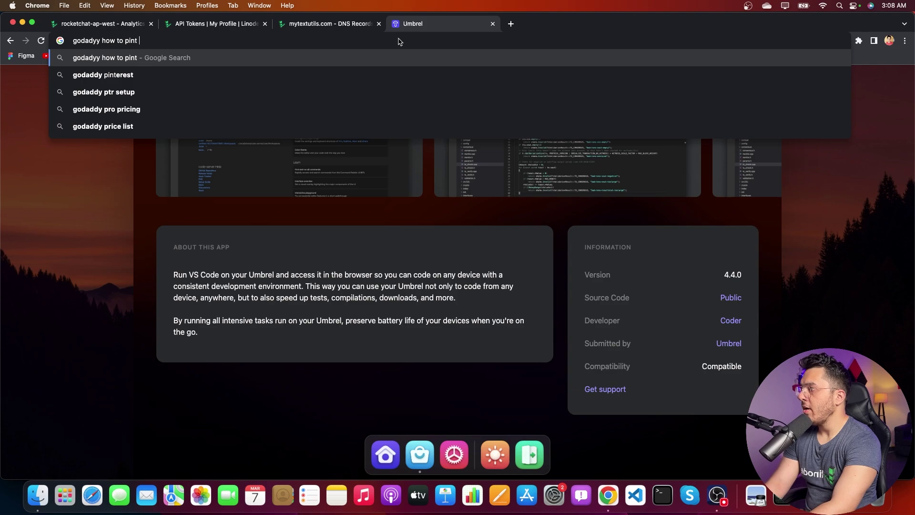
type("namev")
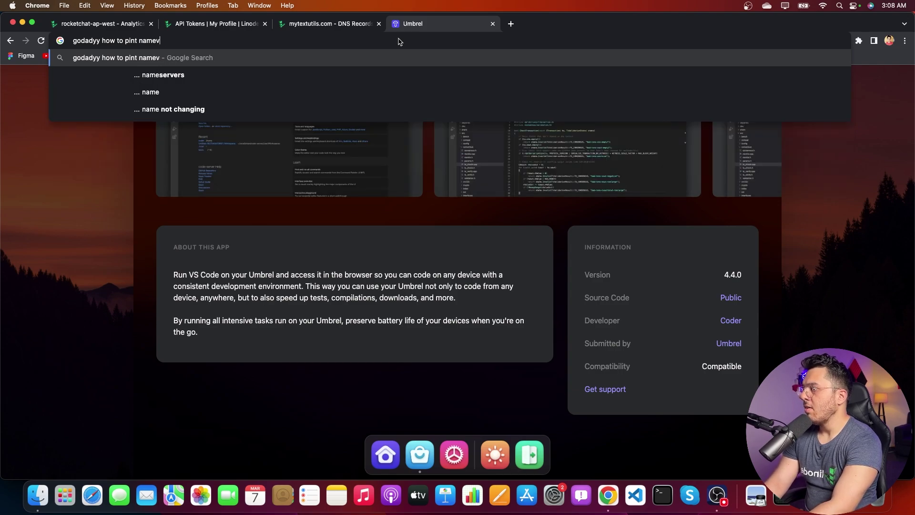
key("BackSpace")
type("server")
key("Return")
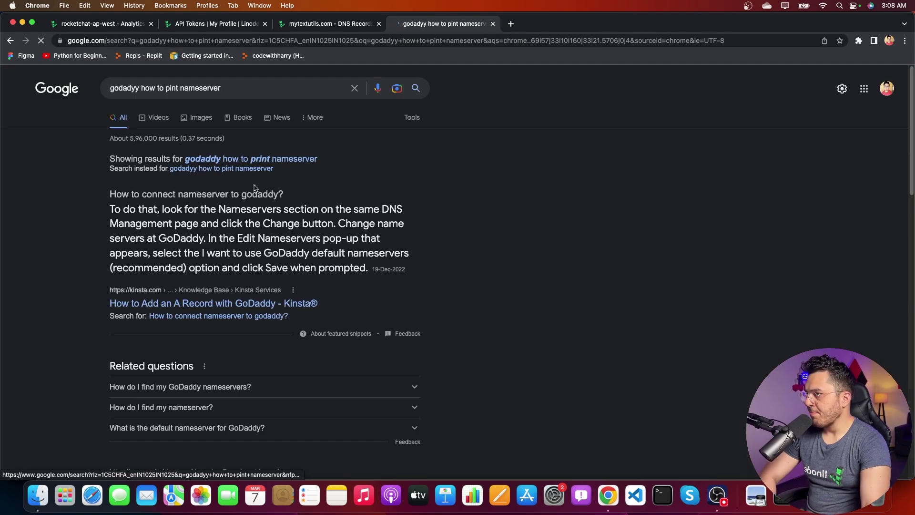
left_click(168, 88)
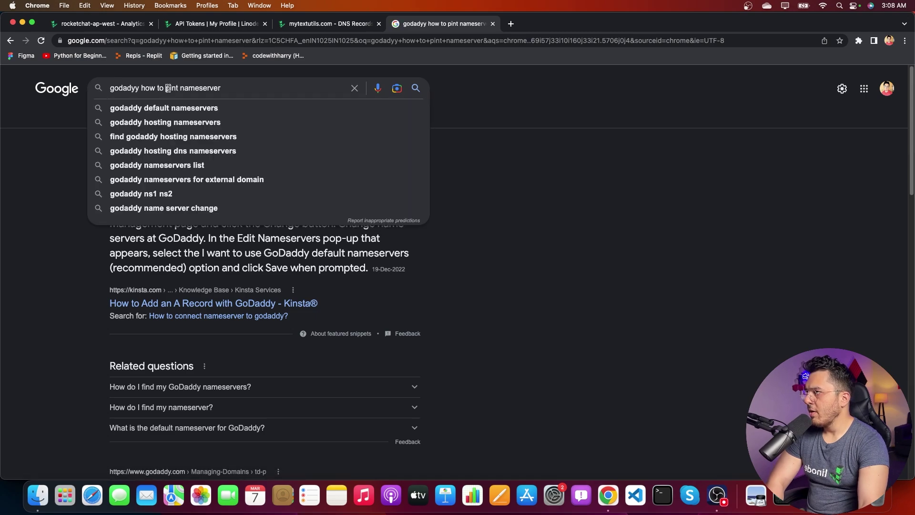
type("o")
key("Return")
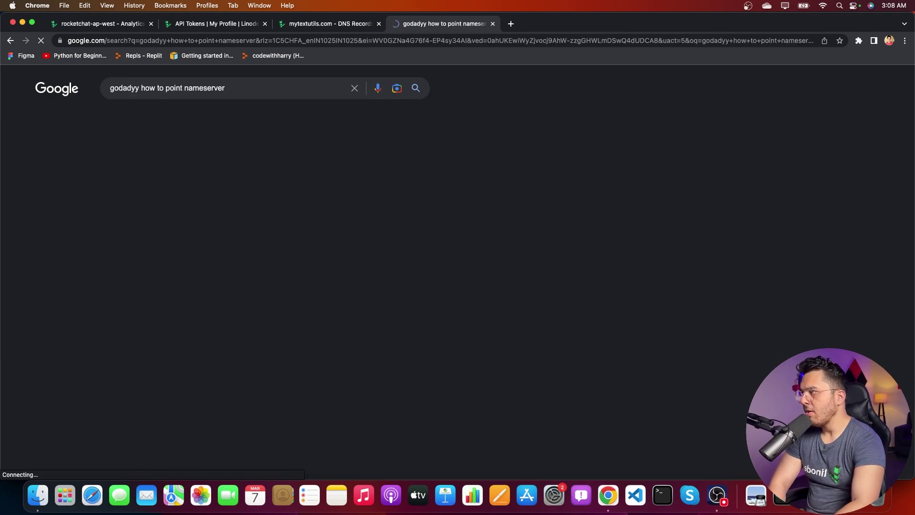
Step: Open the Pressable guide and GoDaddy's 'Edit my domain nameservers' article in new tabs
left_click(164, 293, "super")
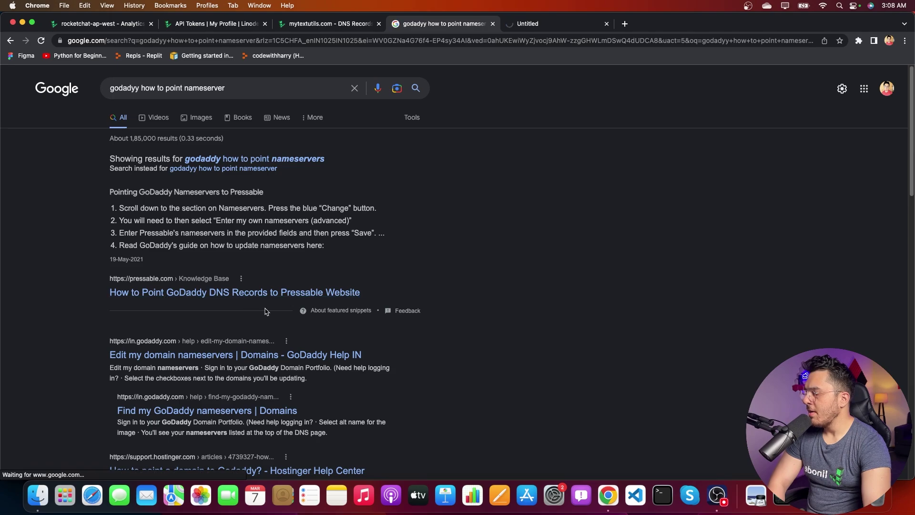
scroll(200, 286, "down", 3)
left_click(211, 281, "super")
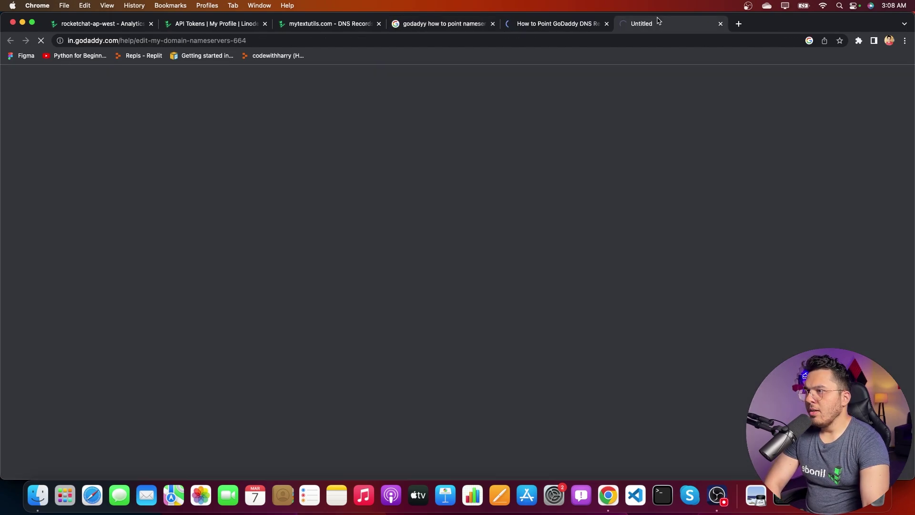
Step: Scroll through GoDaddy's help article on editing domain nameservers
key("super+6")
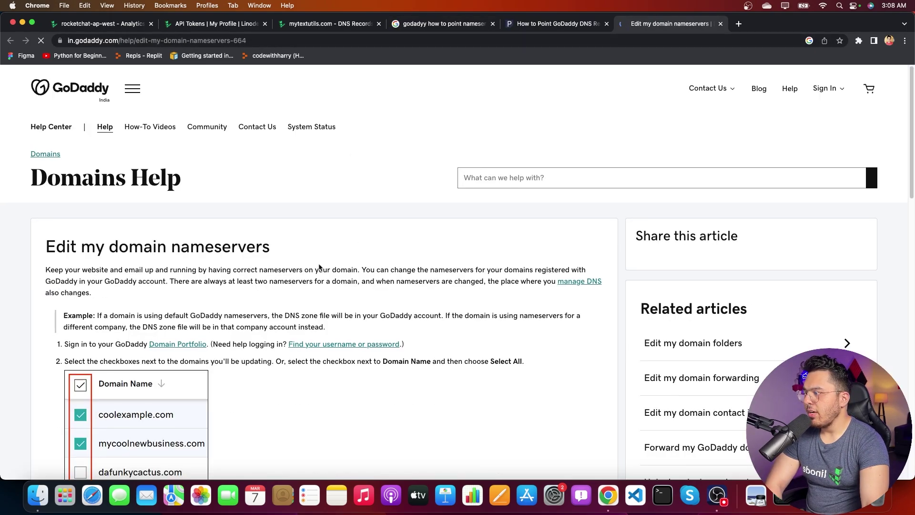
scroll(305, 264, "down", 6)
scroll(105, 310, "down", 5)
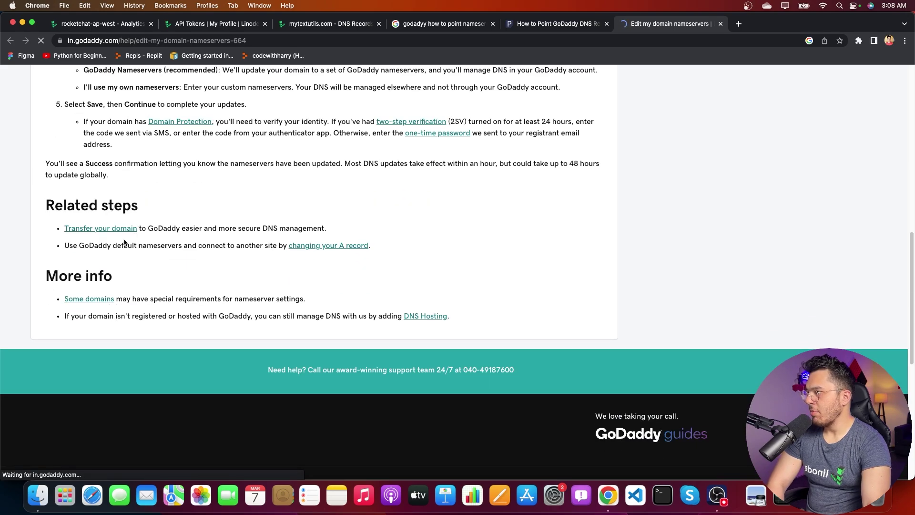
scroll(149, 323, "up", 4)
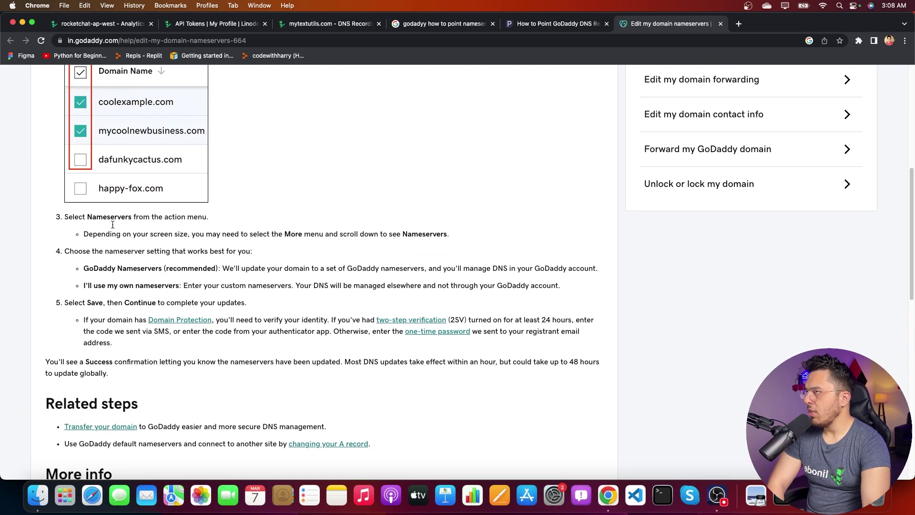
scroll(137, 251, "up", 7)
scroll(163, 342, "down", 5)
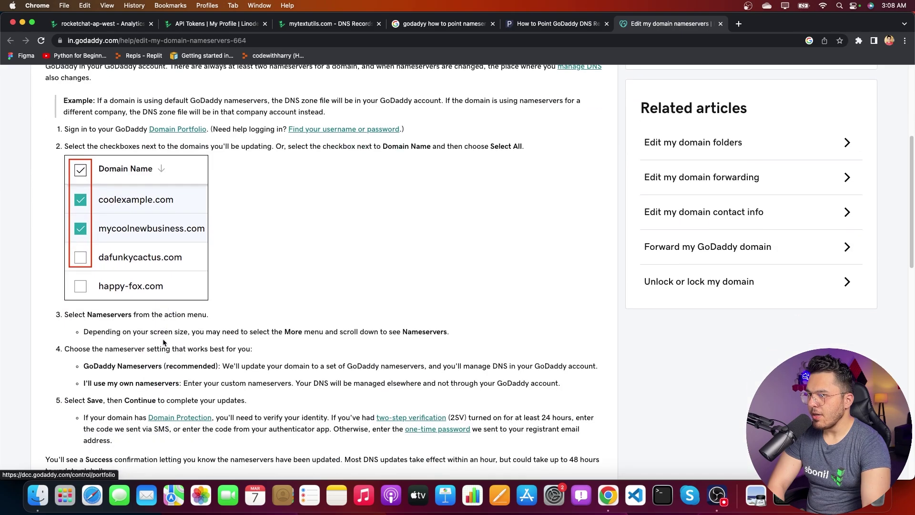
scroll(164, 342, "down", 2)
Step: Highlight the steps on using your own nameservers, then return to the rocketchat-ap-west Linode
triple_click(115, 294)
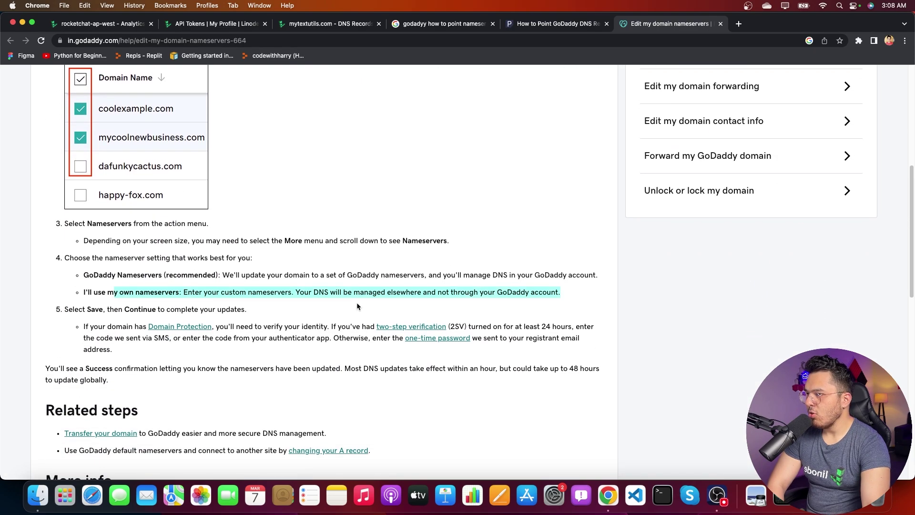
left_click_drag(94, 291, 233, 294)
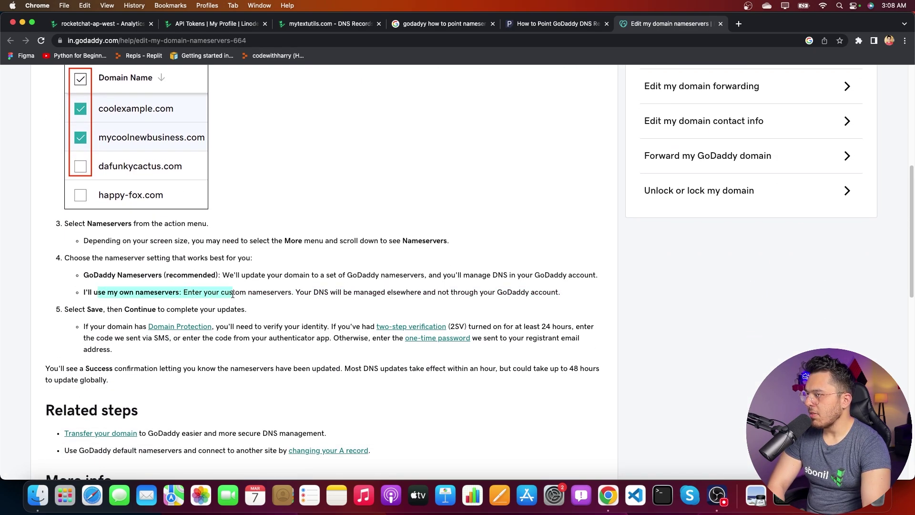
left_click_drag(87, 225, 451, 241)
left_click_drag(65, 258, 597, 281)
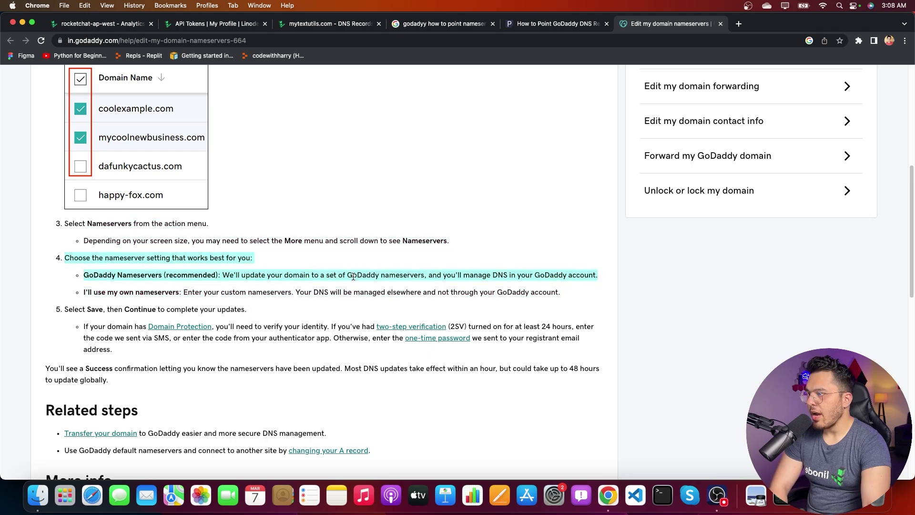
left_click(253, 290)
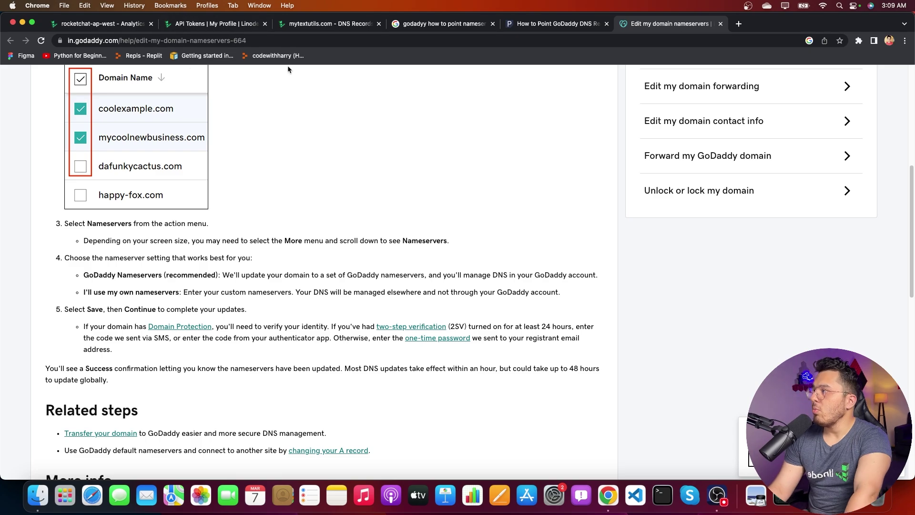
key("super+2")
key("super+1")
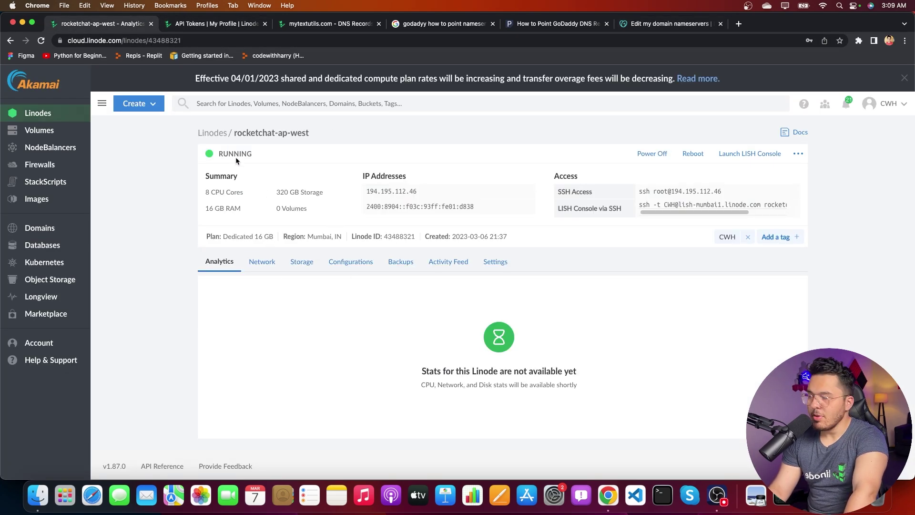
Step: Launch the LISH web console for rocketchat-ap-west and wait for the Rocket.Chat install to complete
left_click(750, 153)
left_click_drag(464, 53, 682, 98)
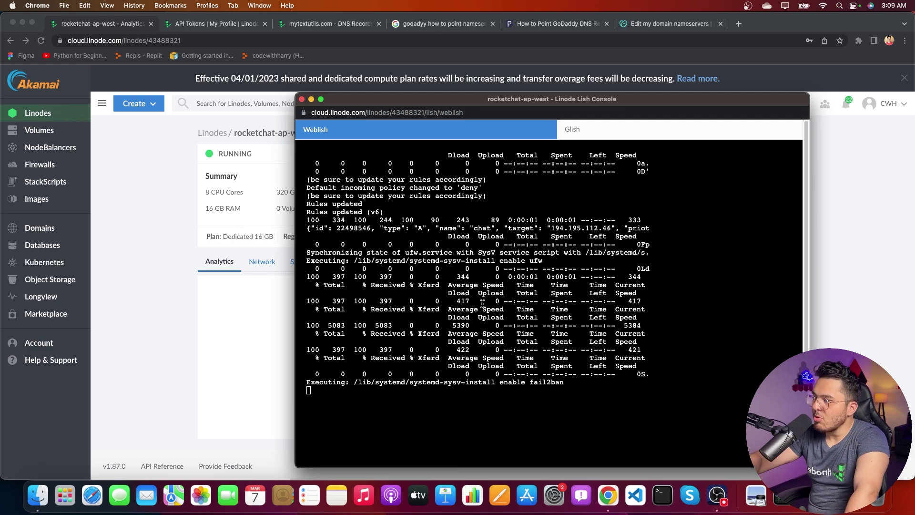
right_click(376, 387)
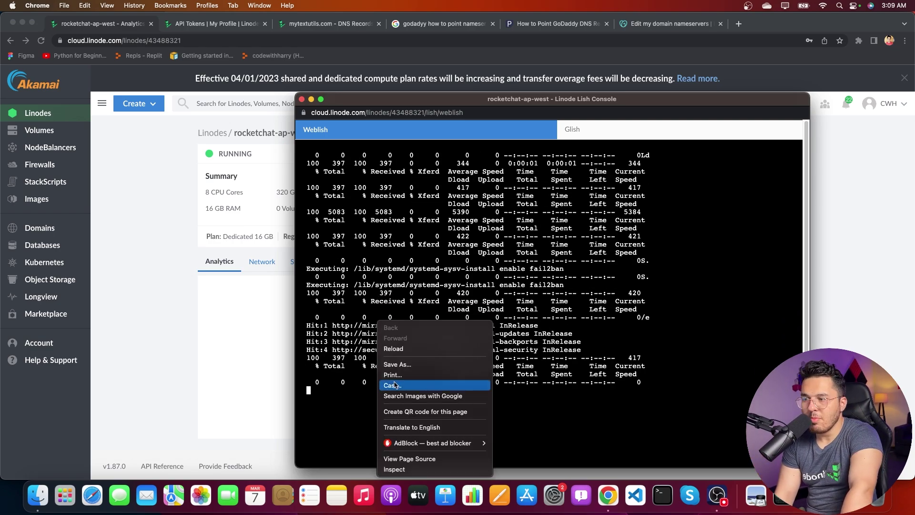
left_click(437, 106)
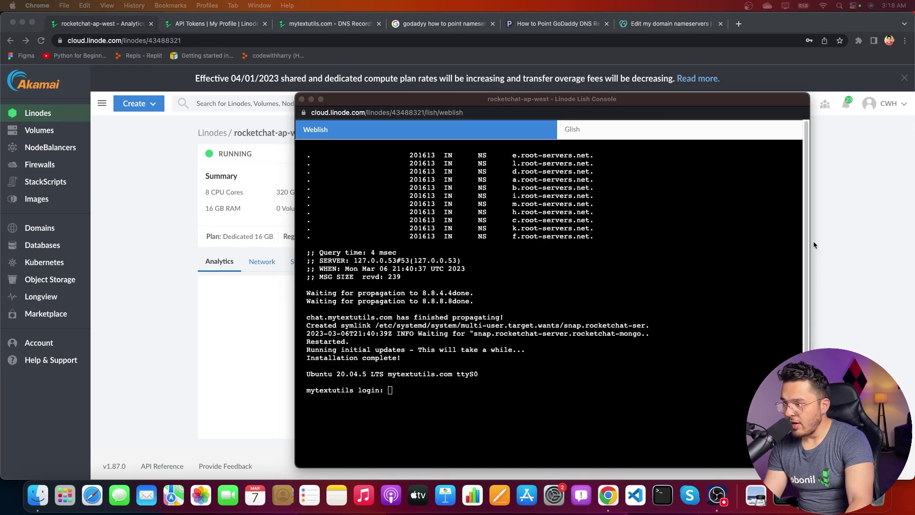
left_click(508, 384)
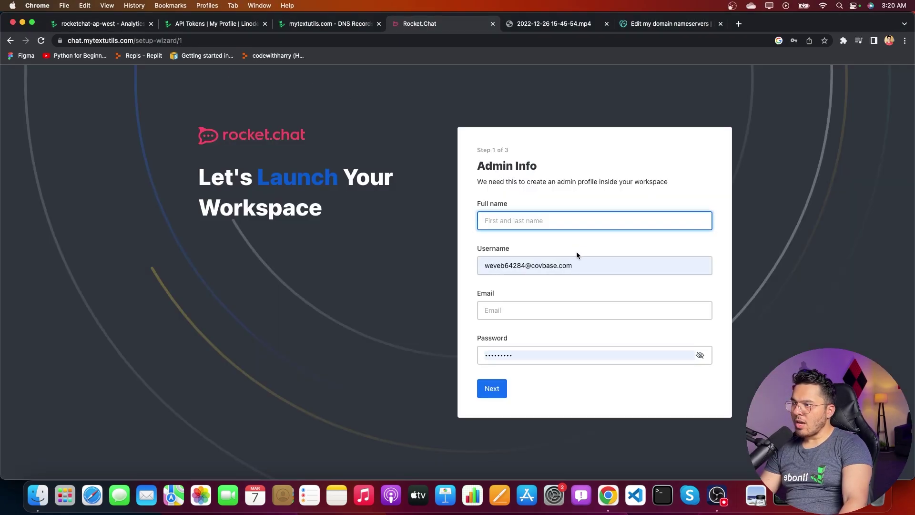
Step: Enter the admin's full name and replace the autofilled username with the admin's username
left_click(591, 265)
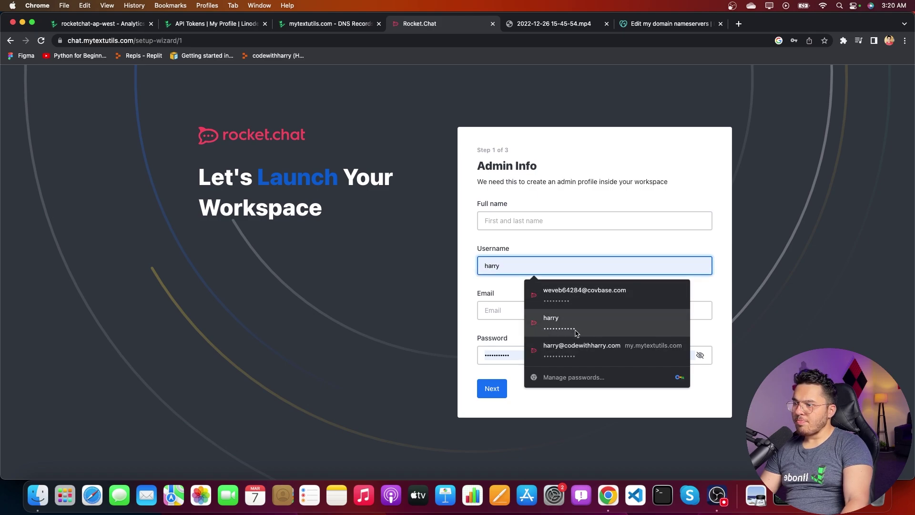
left_click(572, 294)
left_click(521, 220)
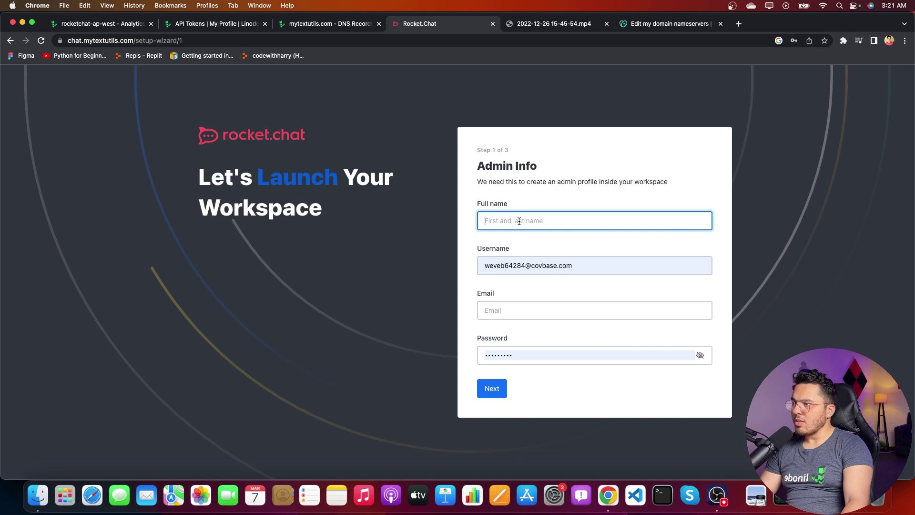
type("Harry")
key("Tab")
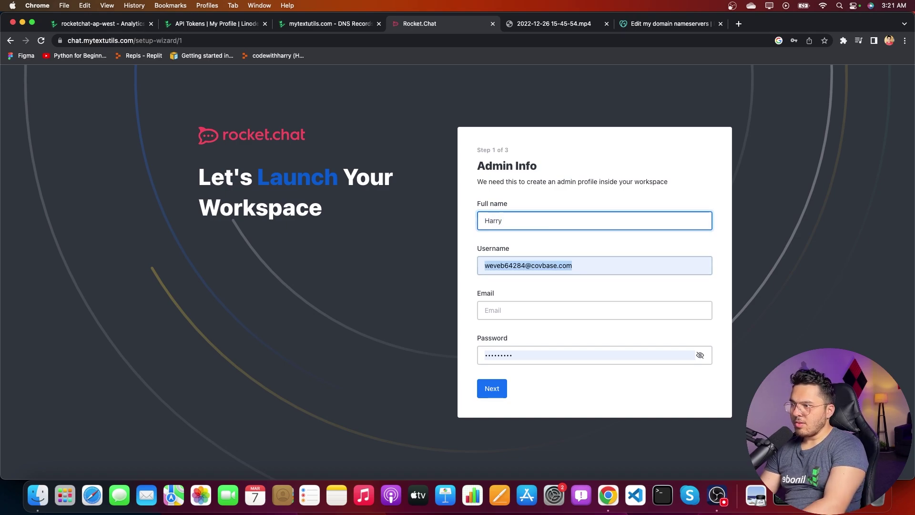
key("BackSpace")
type("harry")
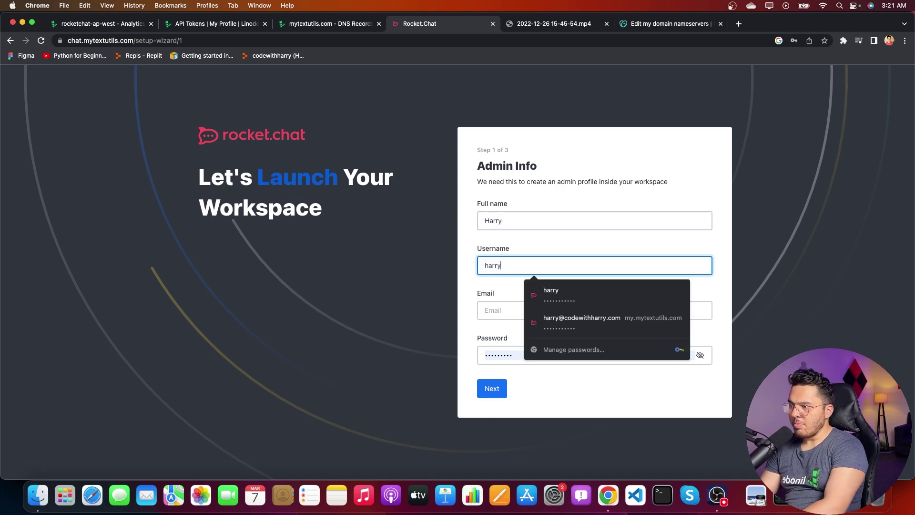
key("Tab")
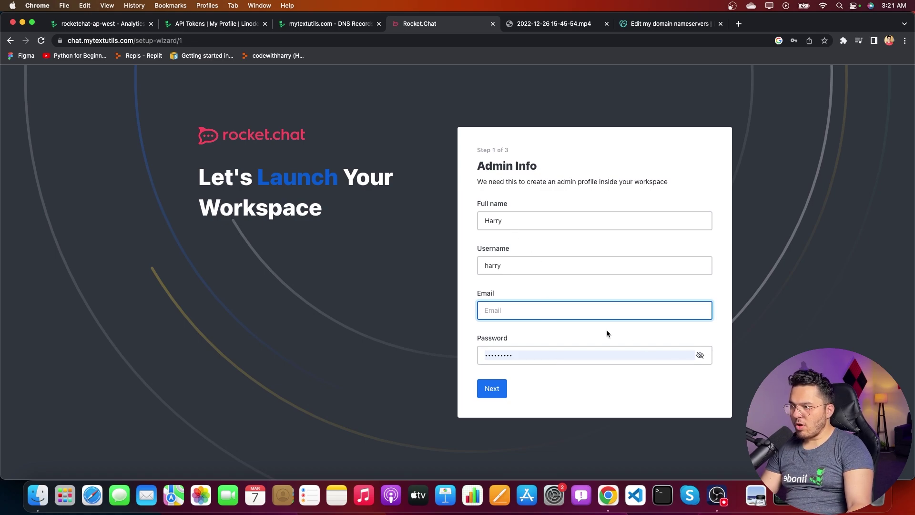
Step: Fill the admin e-mail and password from Chrome's saved logins and continue to Organization Info
left_click(553, 311)
left_click(553, 355)
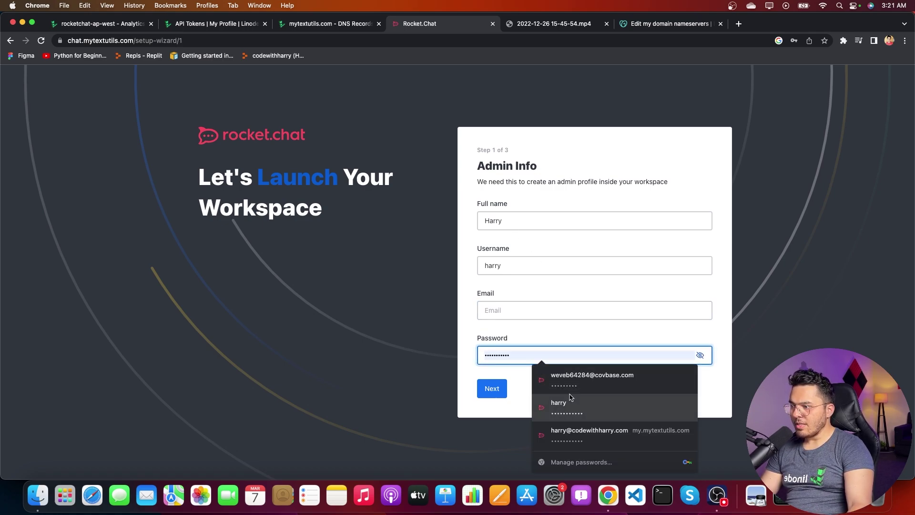
left_click(519, 315)
left_click(555, 328)
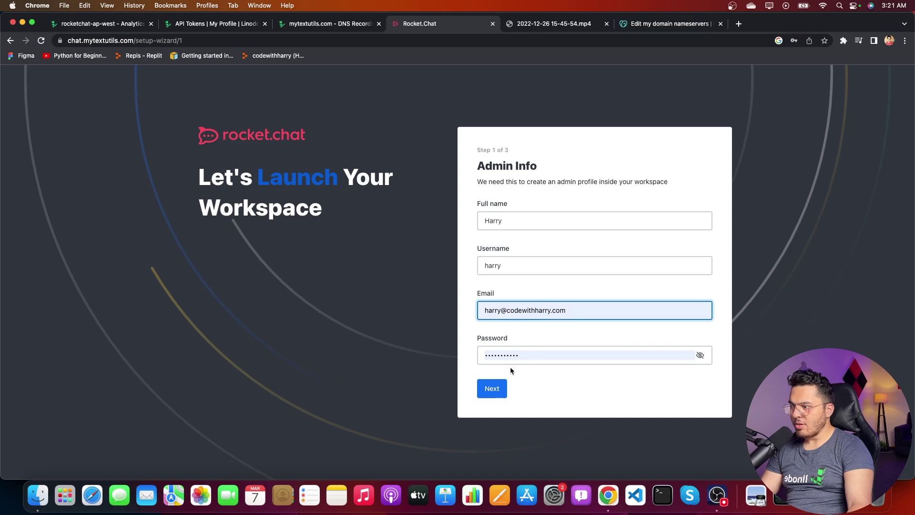
left_click(500, 394)
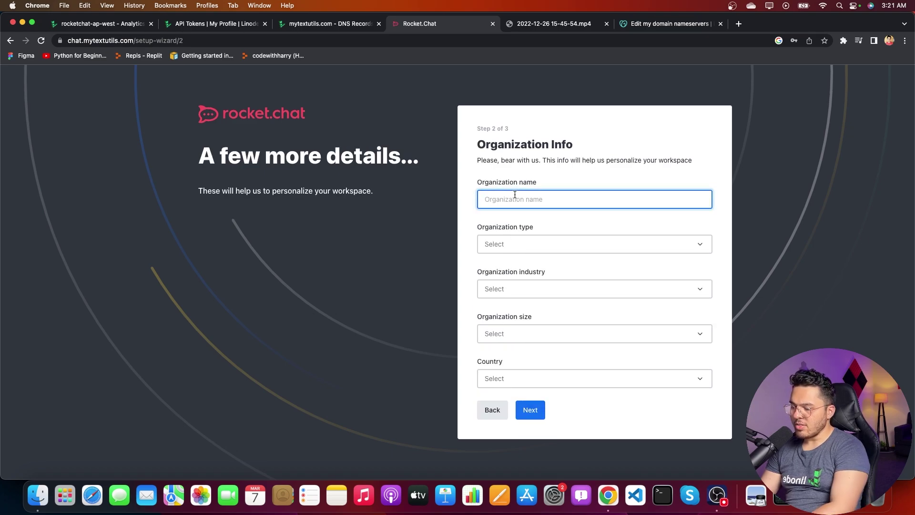
Step: Enter the organization name and set type Community, industry Education, and size 1-10 people
type("Harry")
key("Tab")
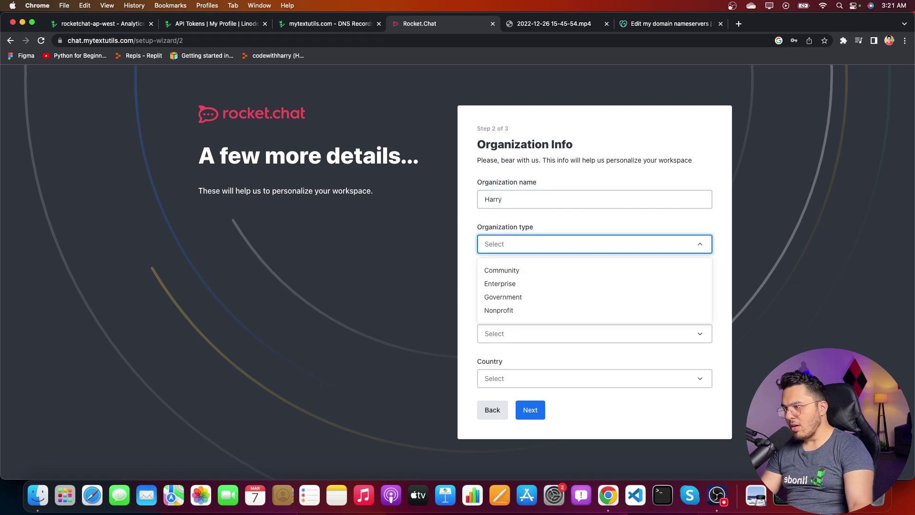
left_click(514, 270)
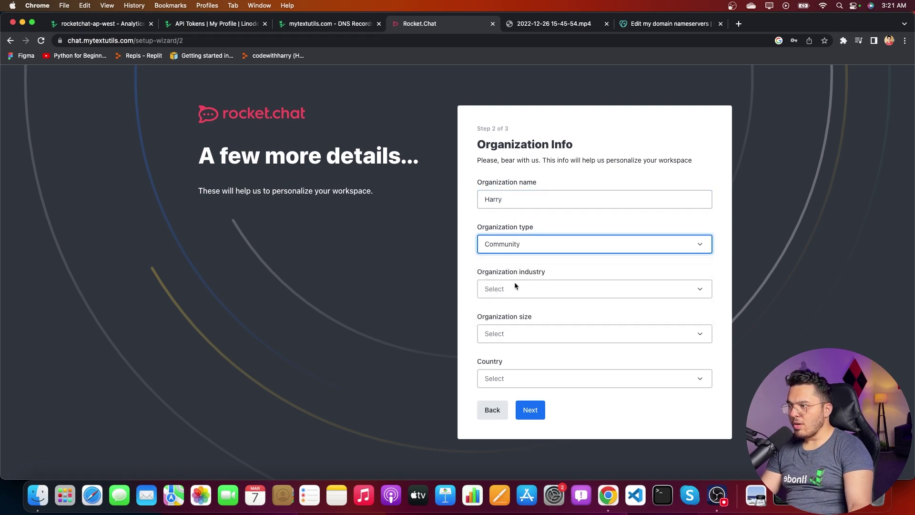
left_click(515, 287)
left_click(515, 369)
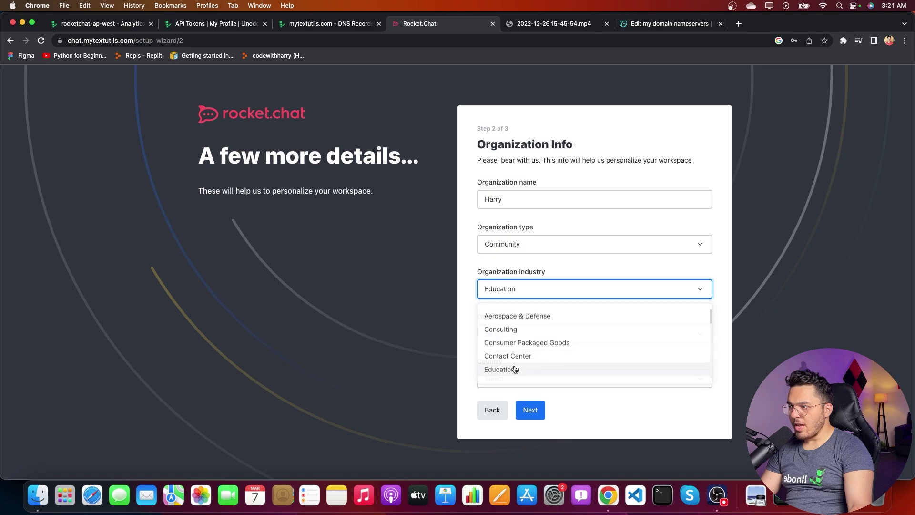
left_click(523, 330)
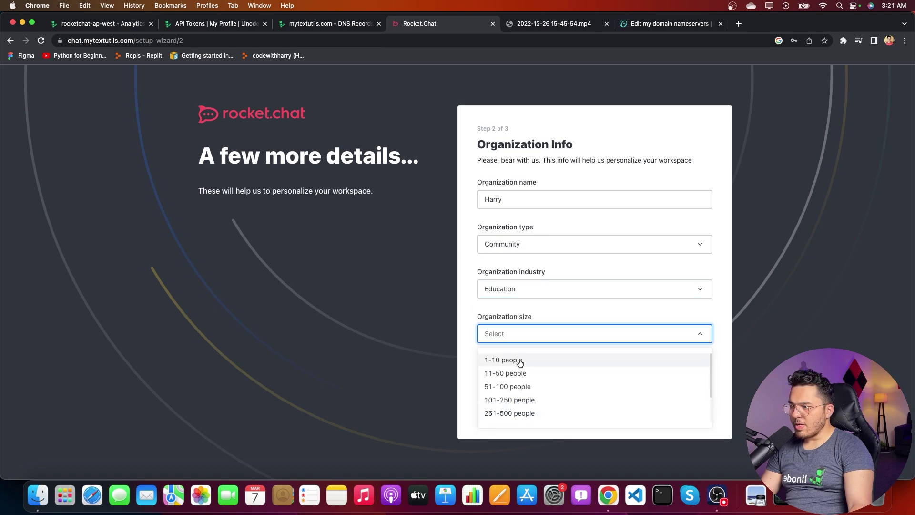
Step: Choose India as the country, then accept the terms on the Register Your Server step
left_click(506, 361)
left_click(513, 379)
type("India")
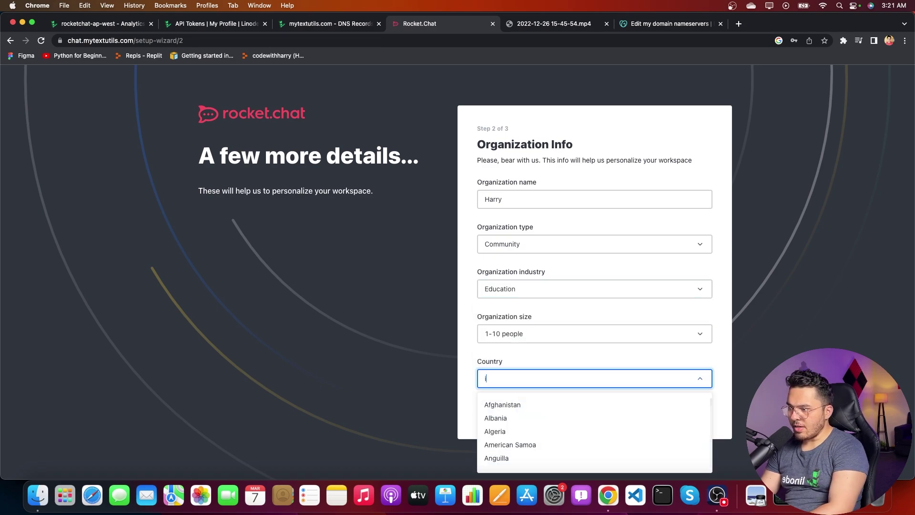
left_click(504, 421)
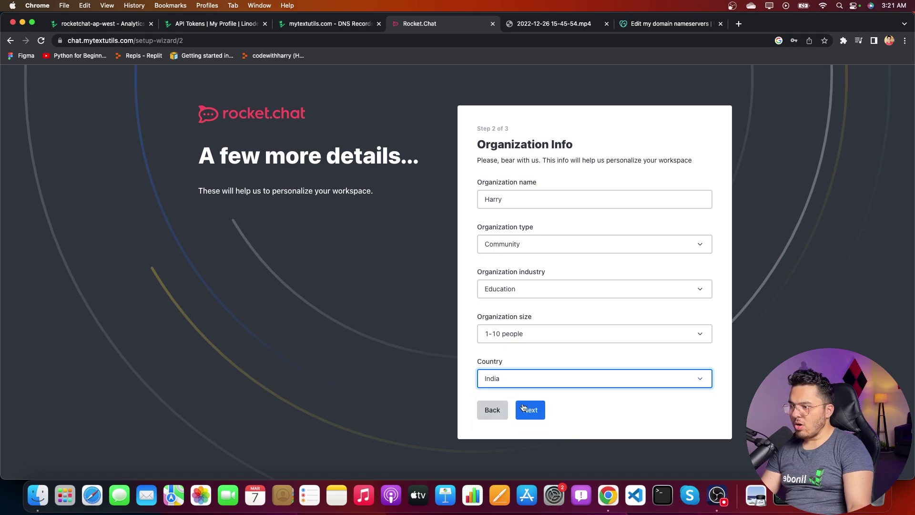
left_click(531, 409)
left_click(482, 321)
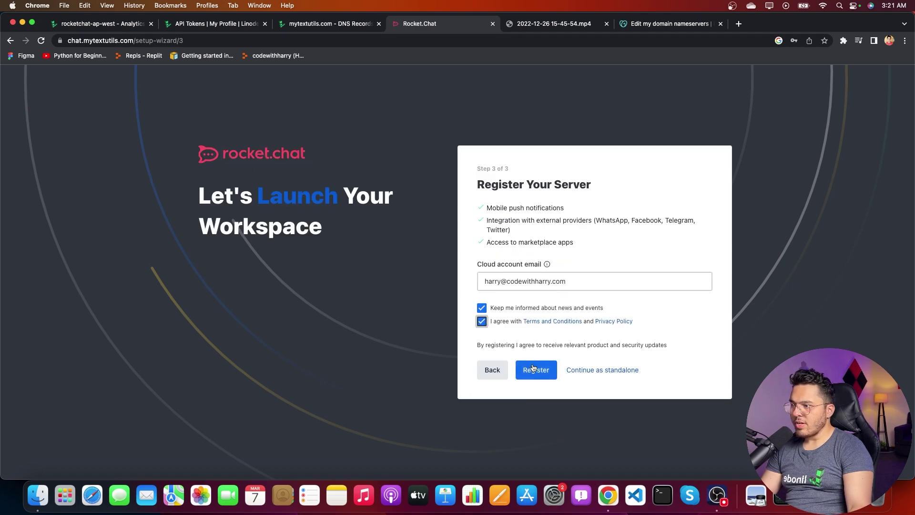
Step: Submit the server registration with the Register button
left_click(542, 376)
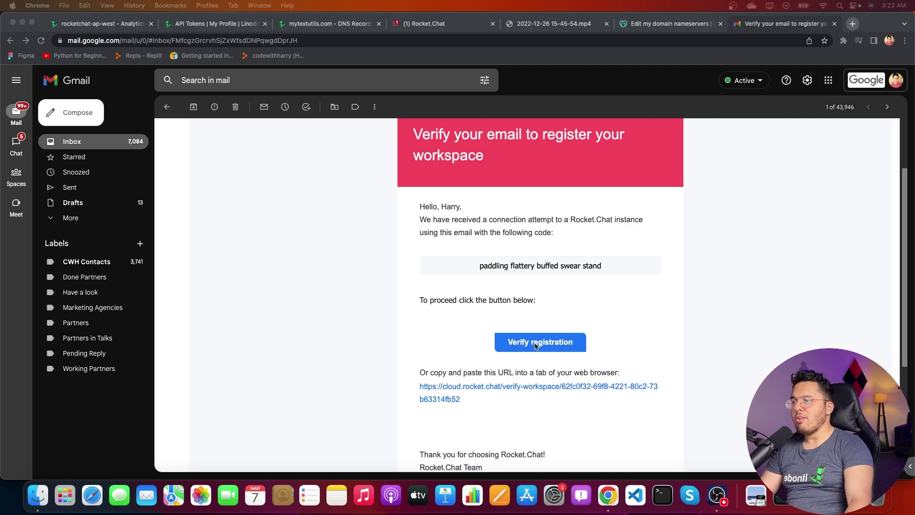
Step: Confirm the registration with Verify registration in the e-mail, then return to the Rocket.Chat tab
left_click(536, 343)
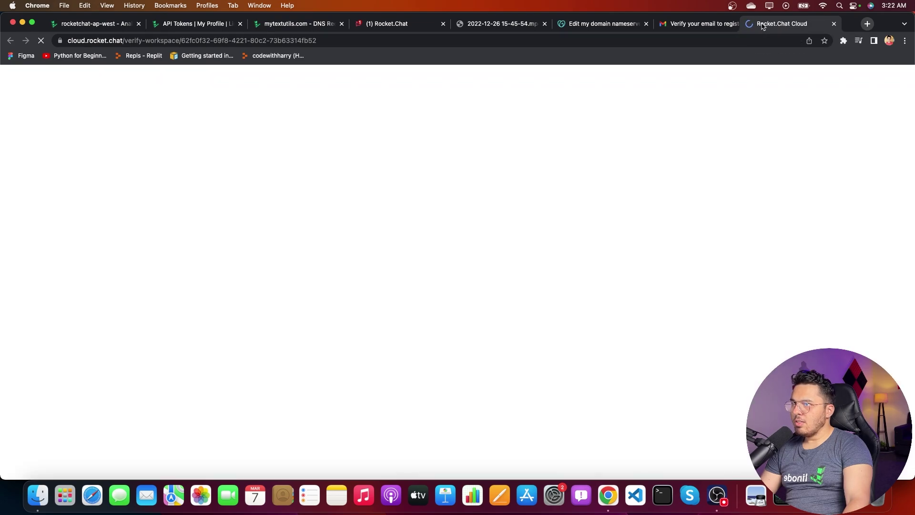
left_click_drag(801, 27, 601, 25)
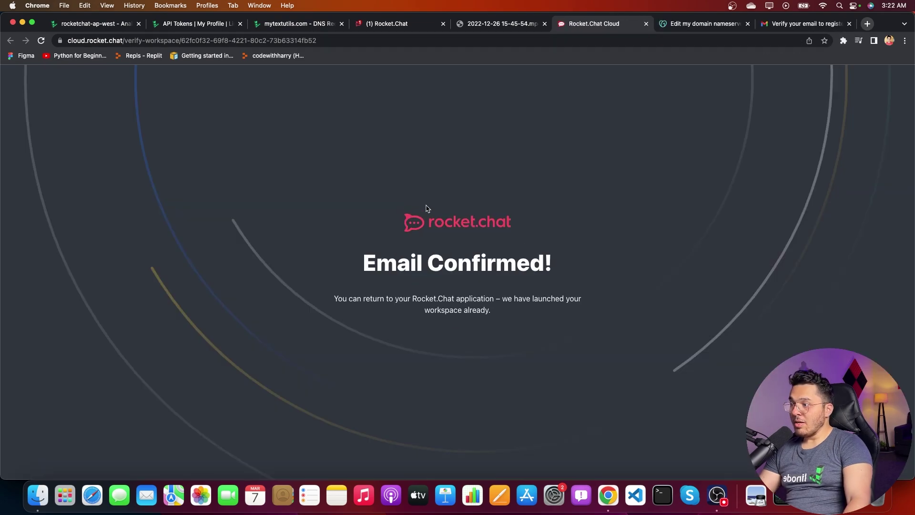
left_click(395, 27)
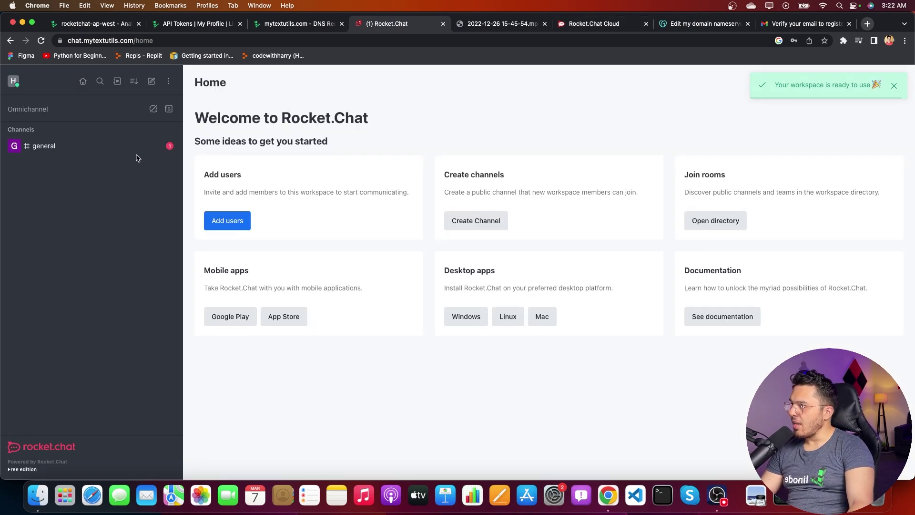
Step: Post 'Hey' in the #general channel and open a new incognito window
left_click(90, 151)
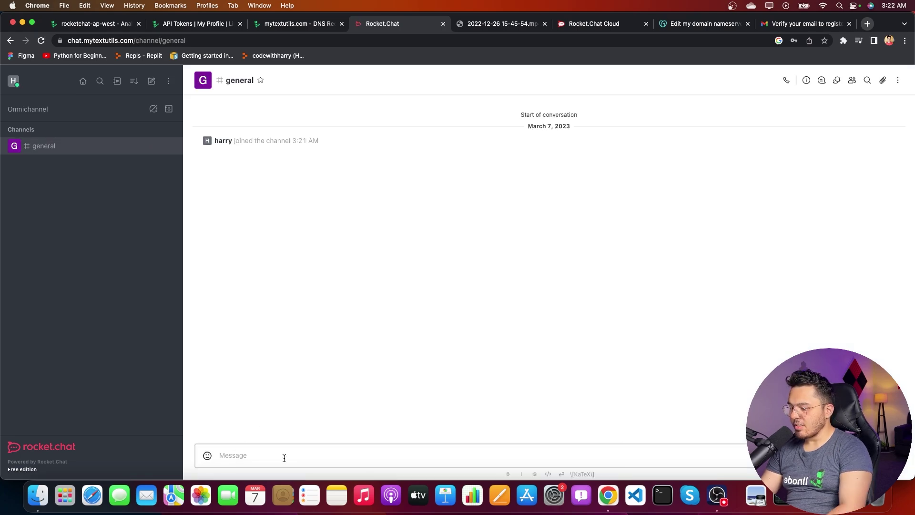
type("Hey")
key("Return")
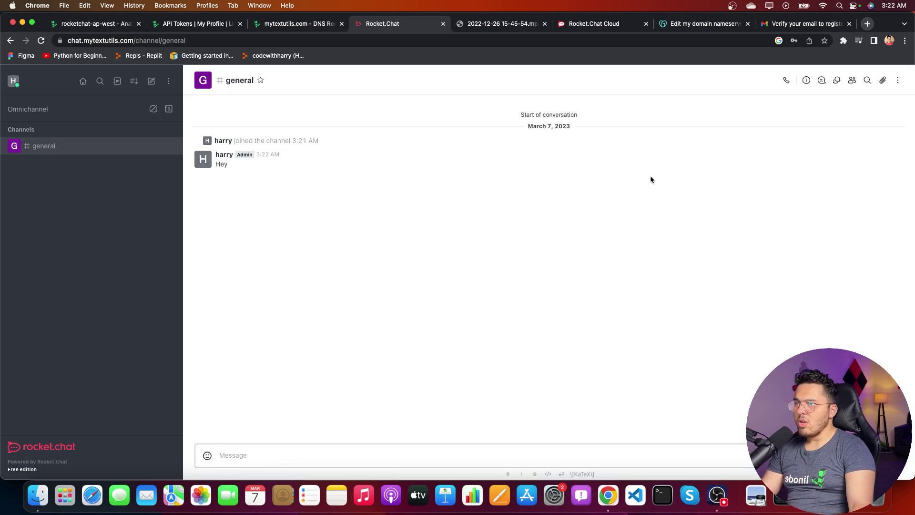
left_click(905, 41)
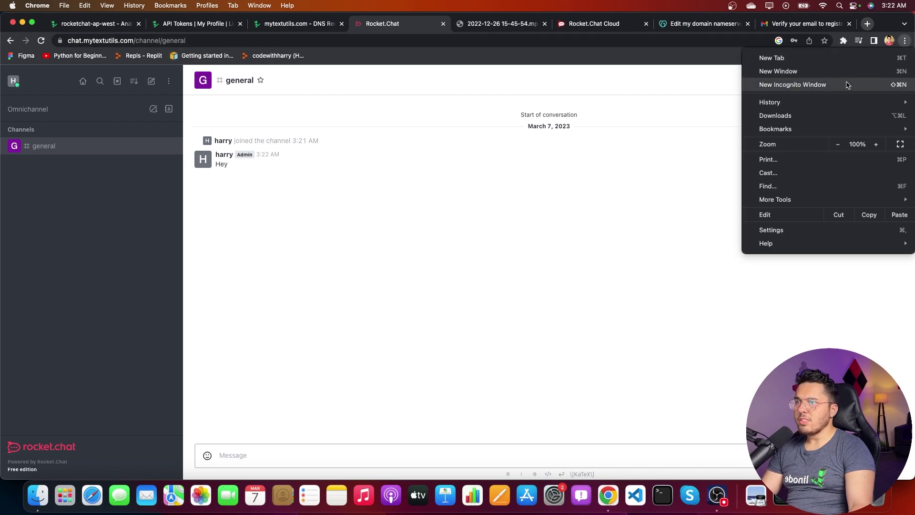
left_click(848, 83)
Step: Load chat.mytextutils.com in the incognito window and switch to Create an account
type("chat.m")
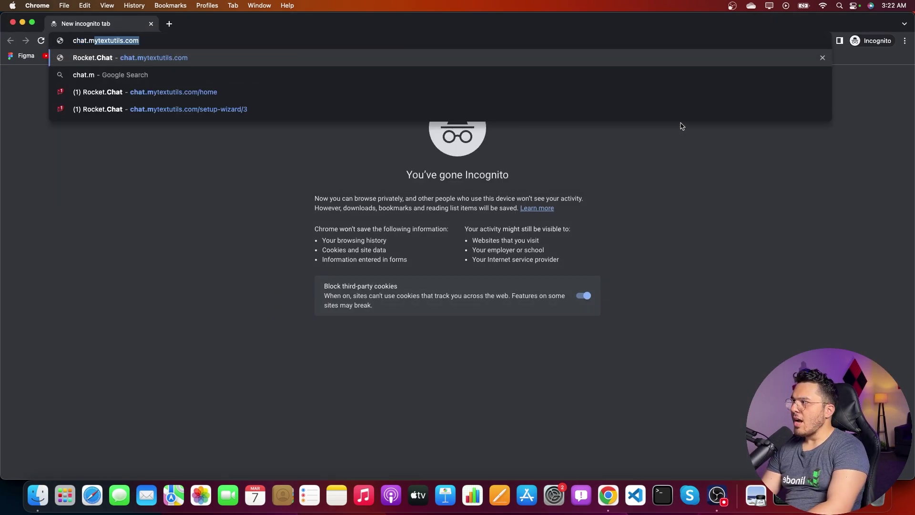
key("Return")
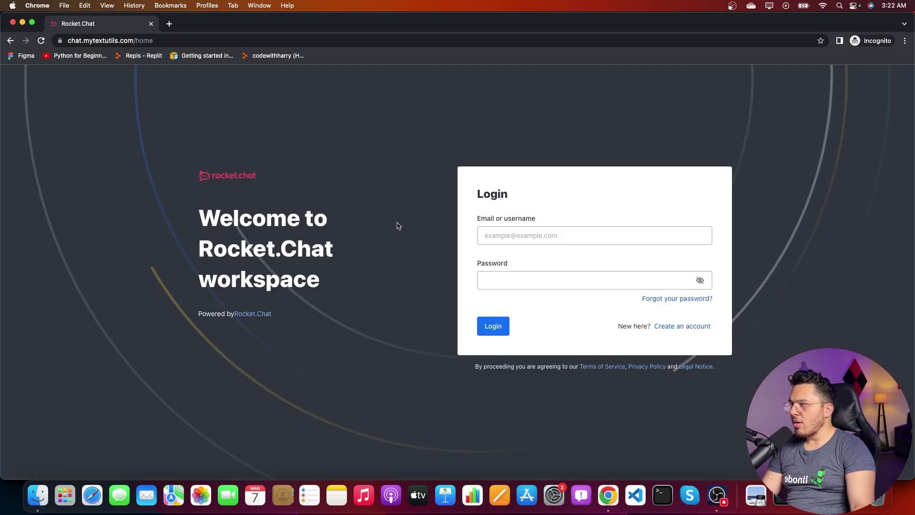
left_click(517, 233)
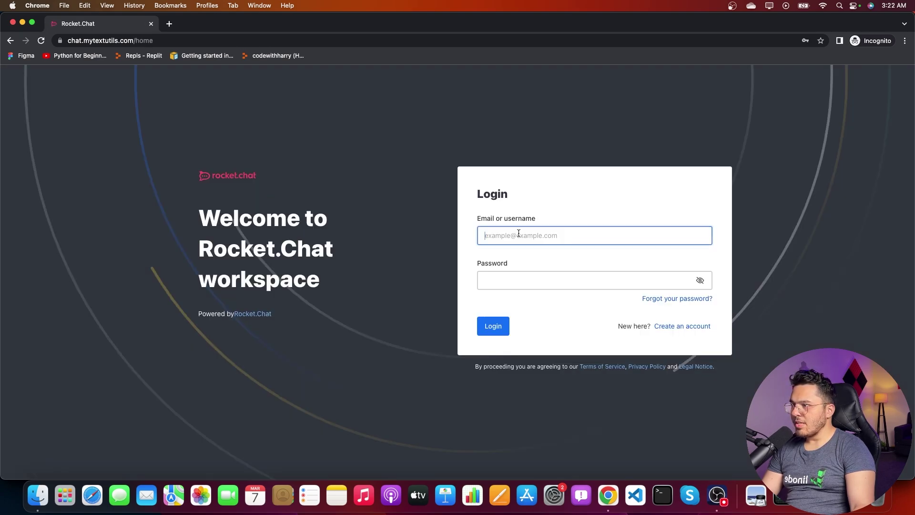
left_click(674, 327)
Step: Fill the sign-up form's name, e-mail, username and both password fields from saved suggestions
left_click(533, 178)
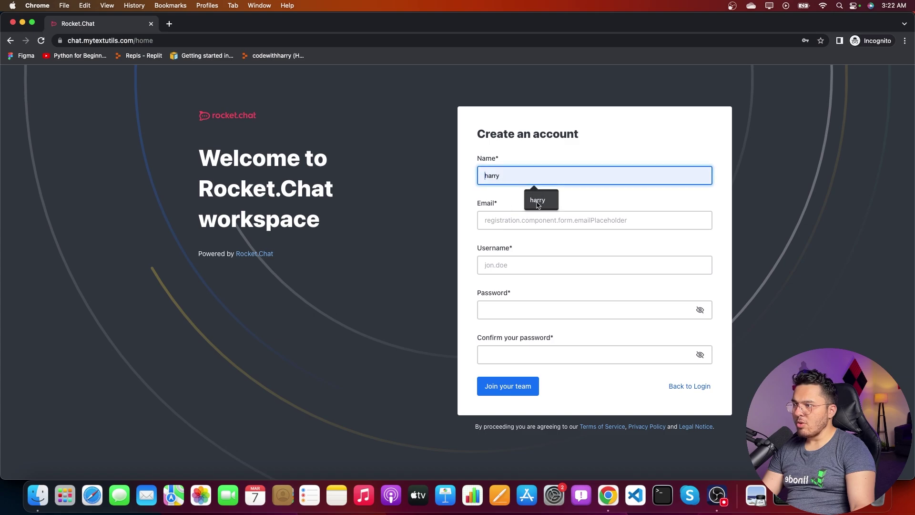
left_click(540, 201)
left_click(543, 220)
left_click(556, 245)
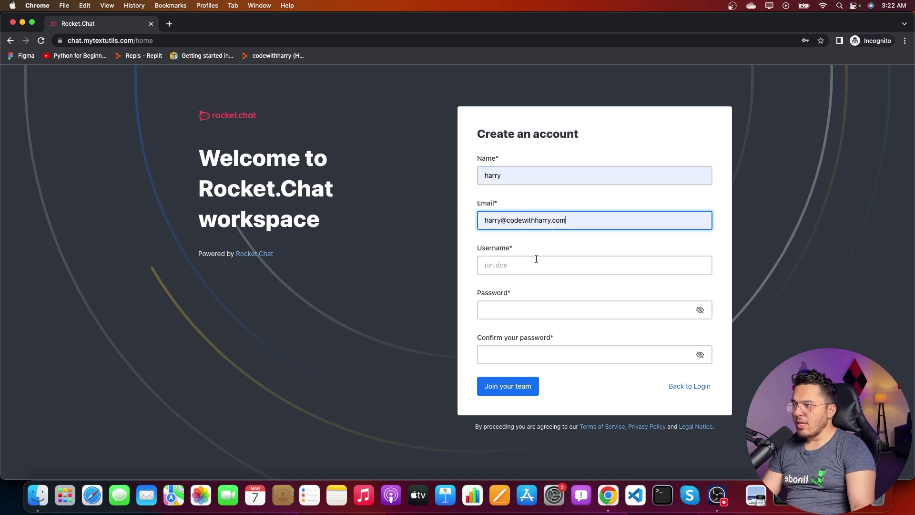
left_click(527, 263)
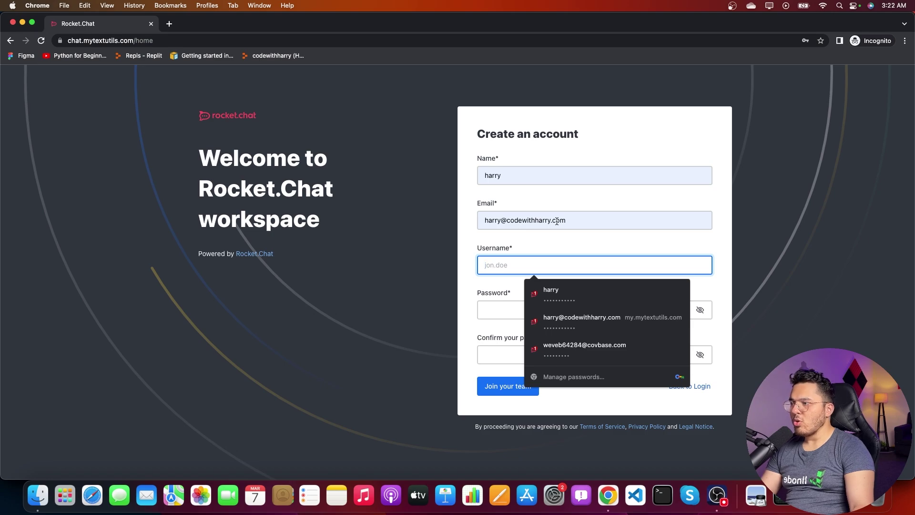
left_click(607, 219)
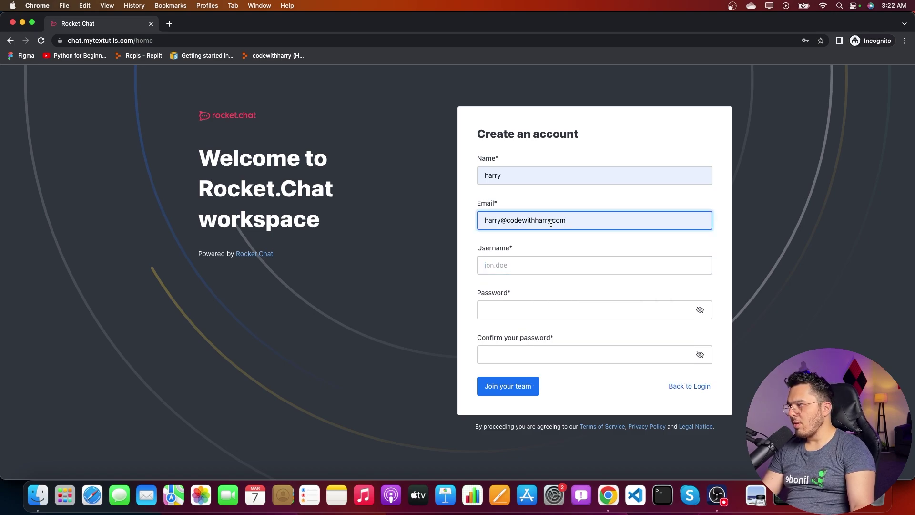
left_click(513, 264)
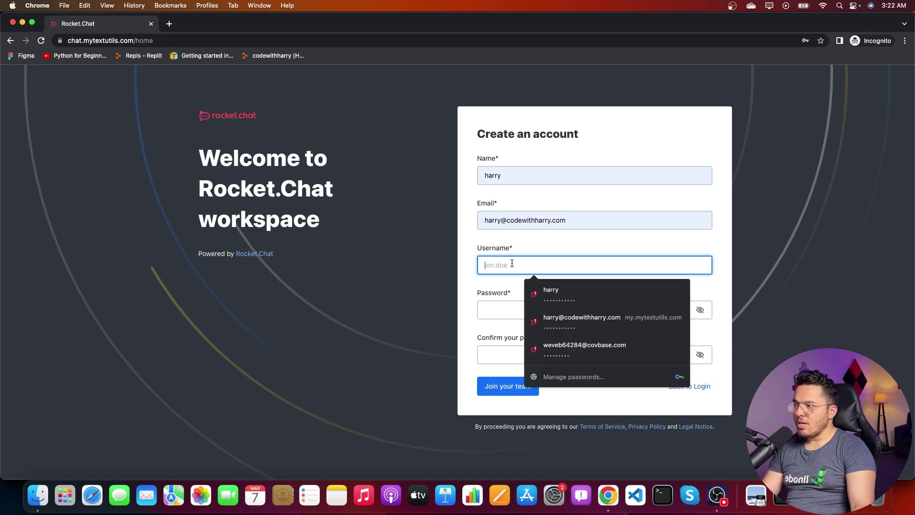
left_click(543, 292)
type("2")
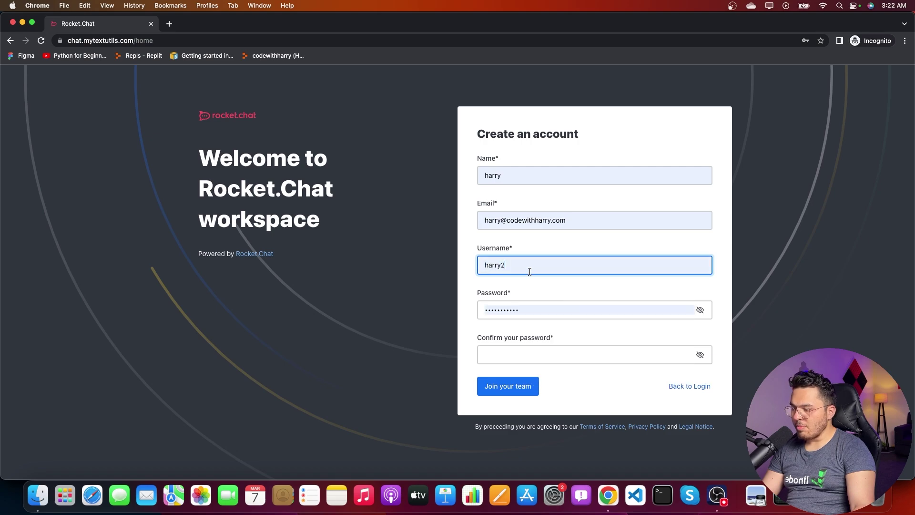
left_click(522, 353)
left_click(540, 375)
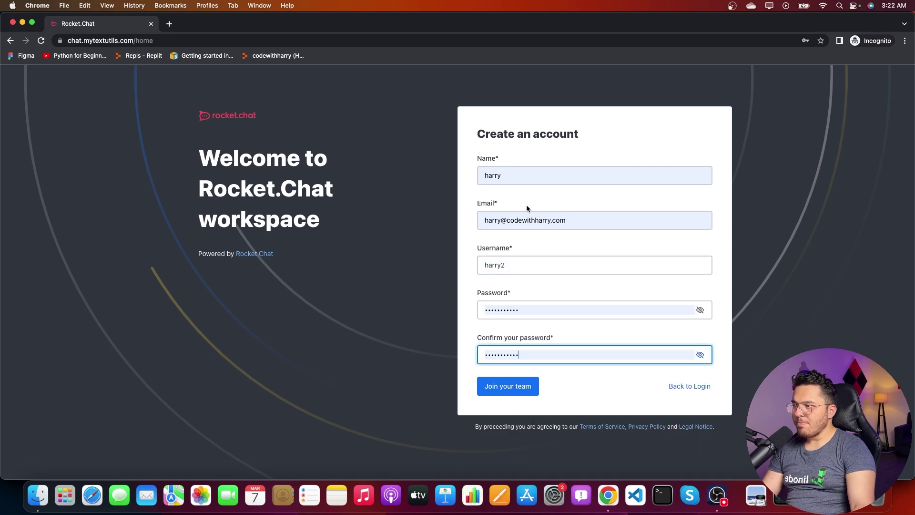
Step: Add a +1 tag to the sign-up e-mail address
triple_click(581, 221)
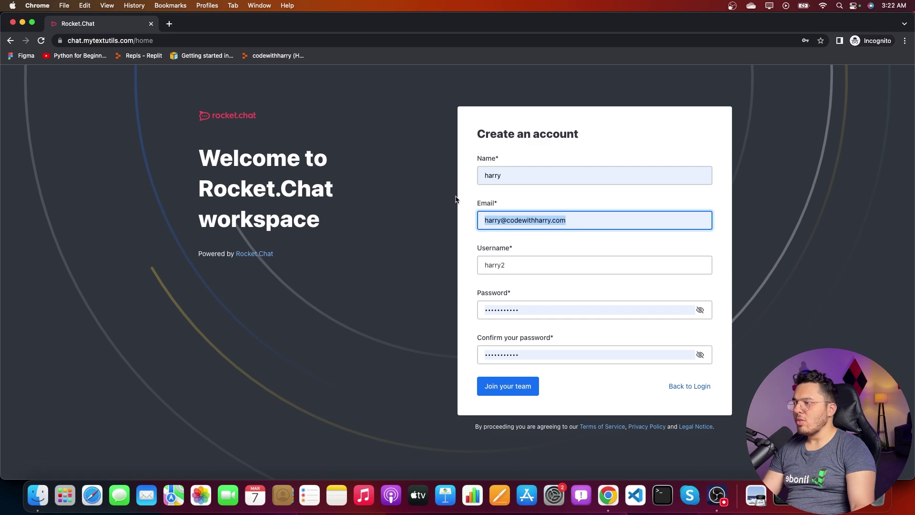
left_click(498, 217)
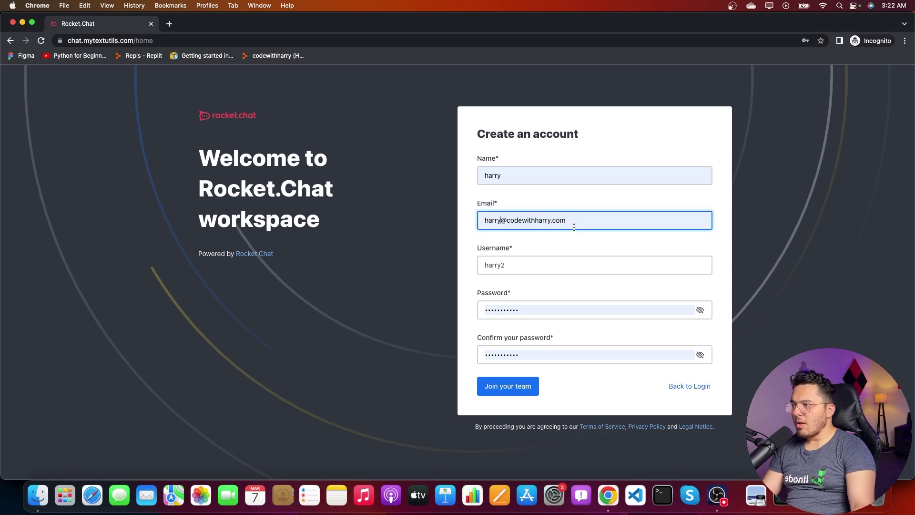
type("+1")
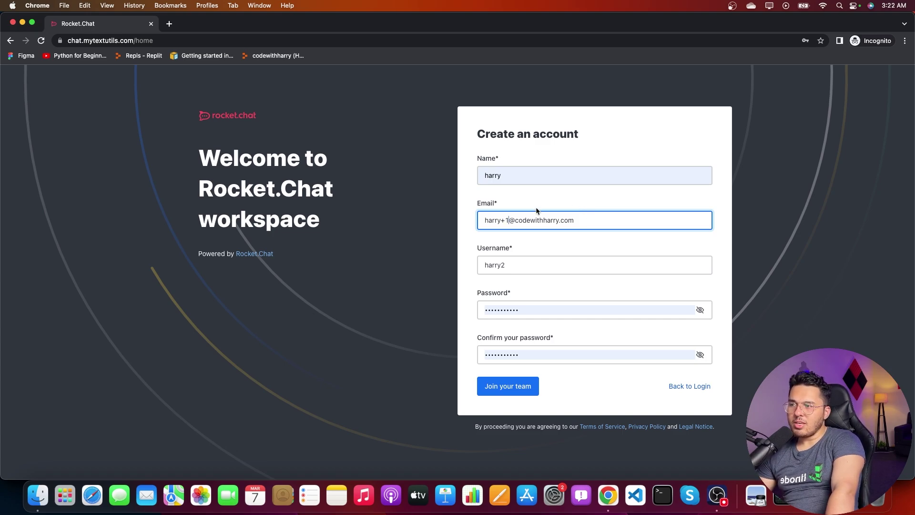
left_click_drag(501, 221, 510, 223)
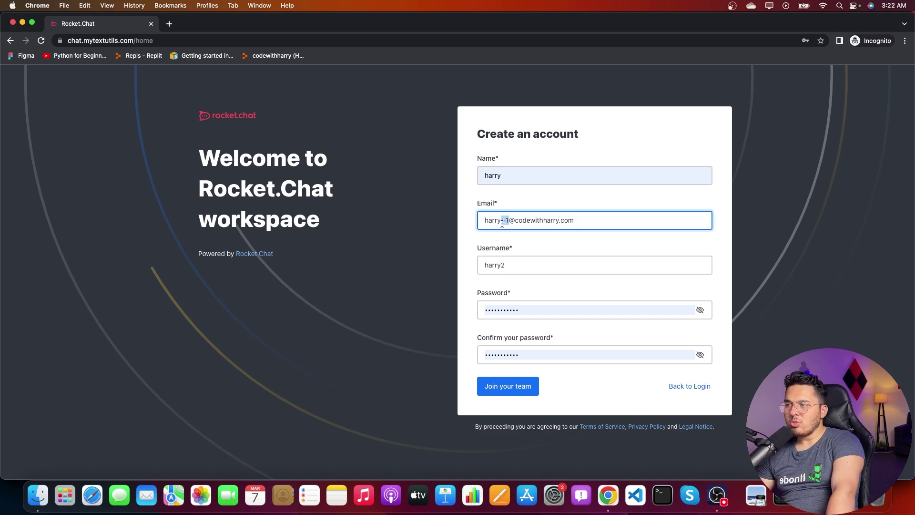